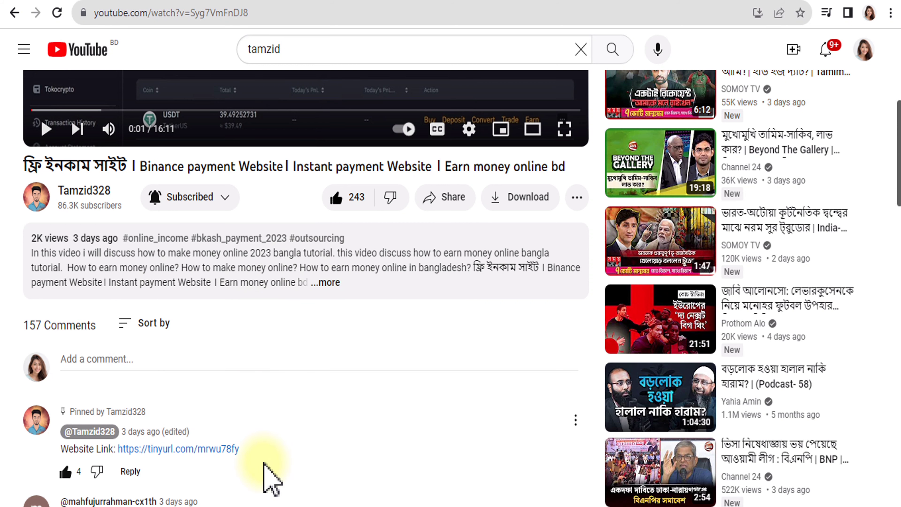
- Follow the Website Link in the video's pinned comment to the Telegram withdrawal post
{"action": "scroll", "coordinate": [46, 460], "scroll_direction": "down", "scroll_amount": 2}
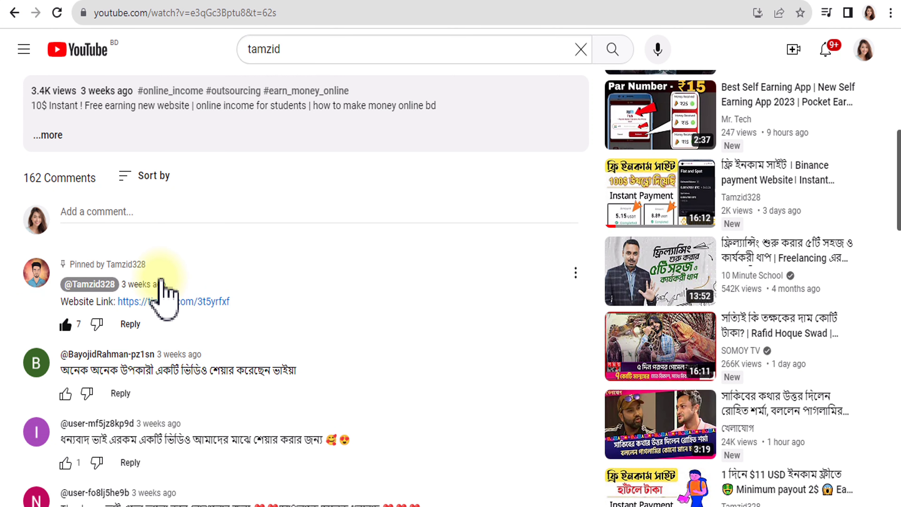
{"action": "left_click", "coordinate": [188, 303]}
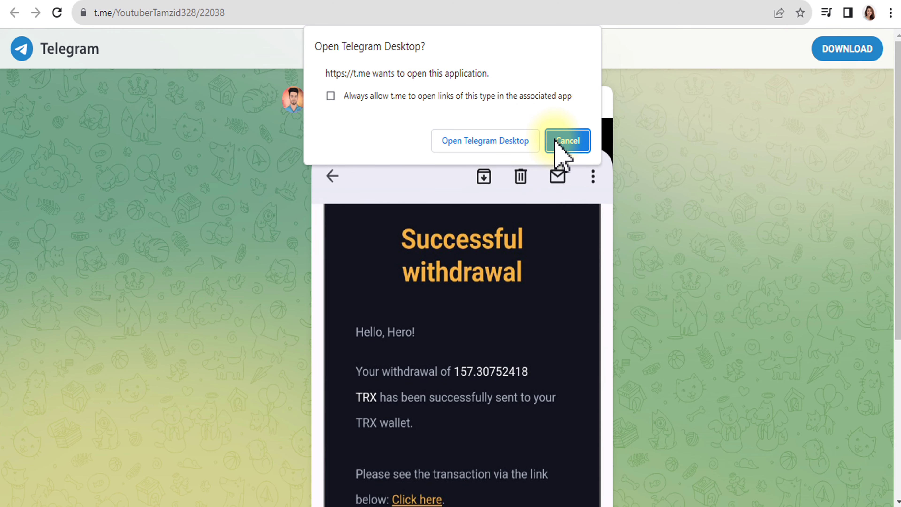
- Decline the Telegram Desktop prompt and open the post's satoshihero.com/register link
{"action": "left_click", "coordinate": [564, 142]}
{"action": "scroll", "coordinate": [448, 305], "scroll_direction": "down", "scroll_amount": 5}
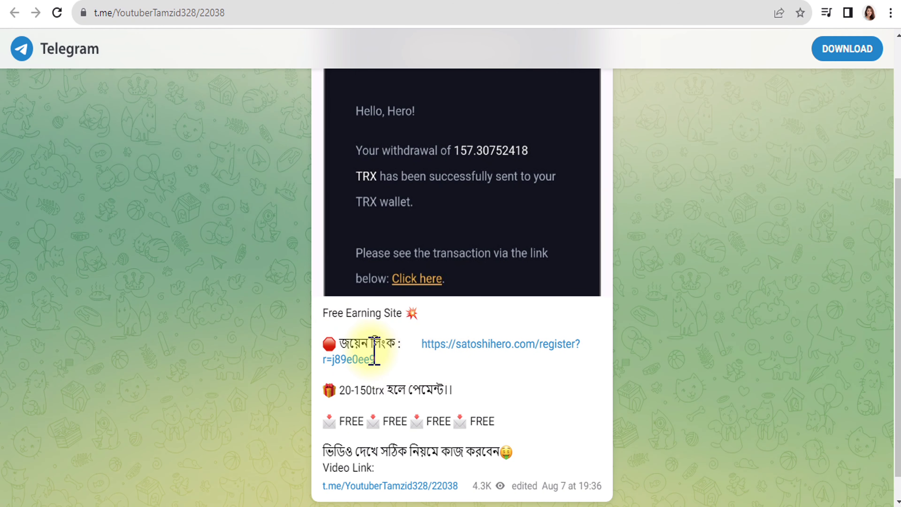
{"action": "scroll", "coordinate": [375, 351], "scroll_direction": "down", "scroll_amount": 1}
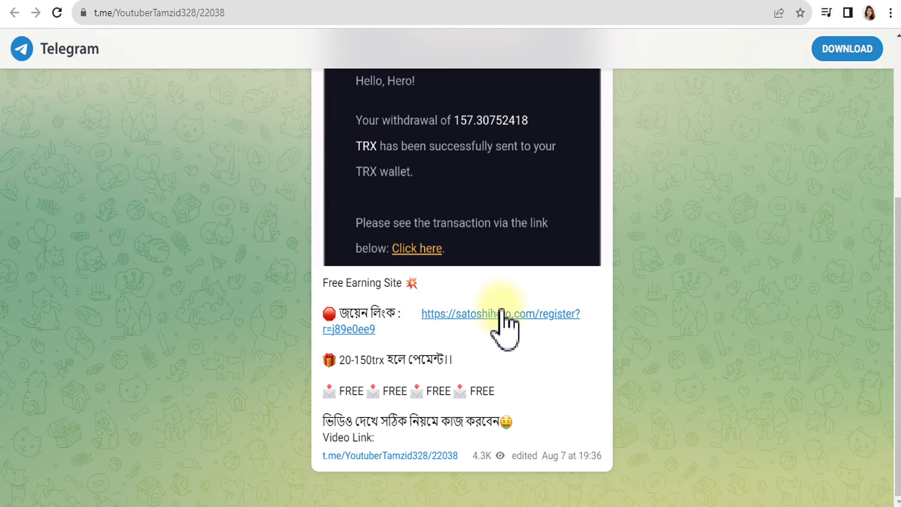
{"action": "left_click", "coordinate": [494, 313]}
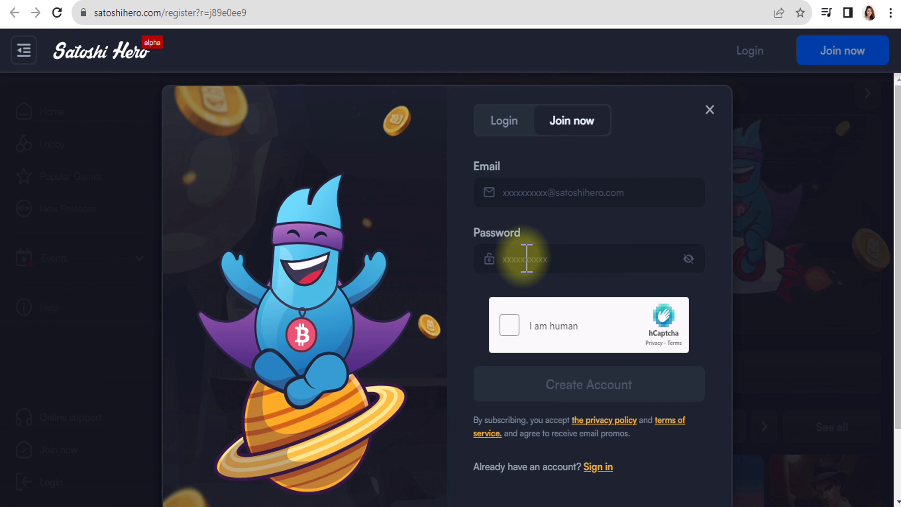
- Tick the 'I am human' hCaptcha checkbox on the Join now form
{"action": "left_click", "coordinate": [509, 325]}
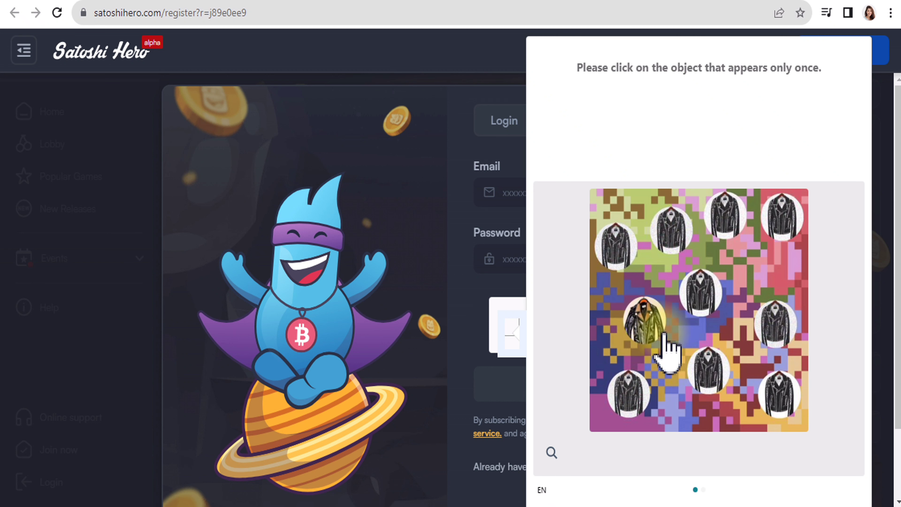
- Solve the hCaptcha by picking the jacket that appears only once in both images, then verify
{"action": "left_click", "coordinate": [643, 328]}
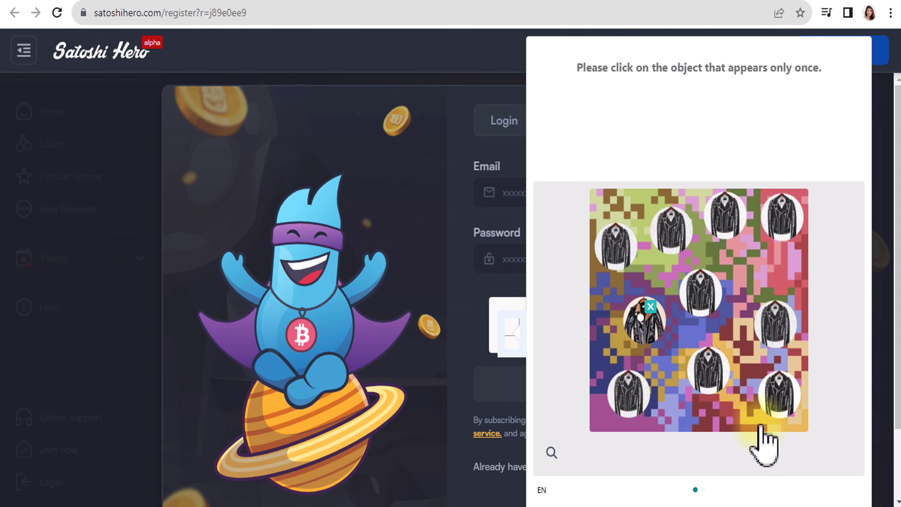
{"action": "key", "text": "ctrl+minus"}
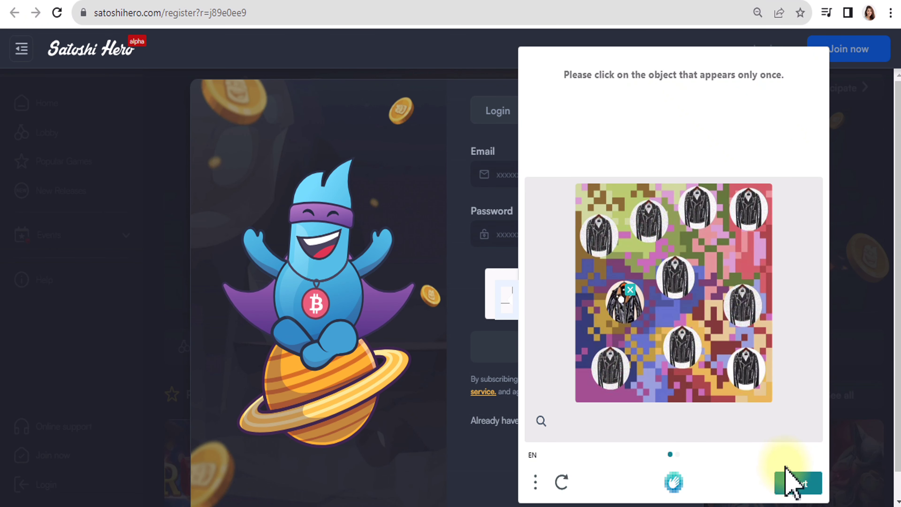
{"action": "left_click", "coordinate": [797, 485]}
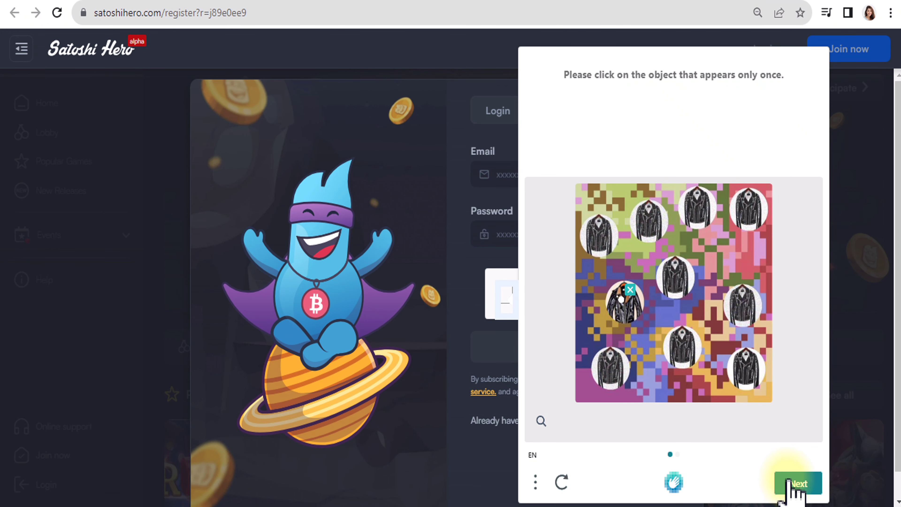
{"action": "left_click", "coordinate": [799, 485]}
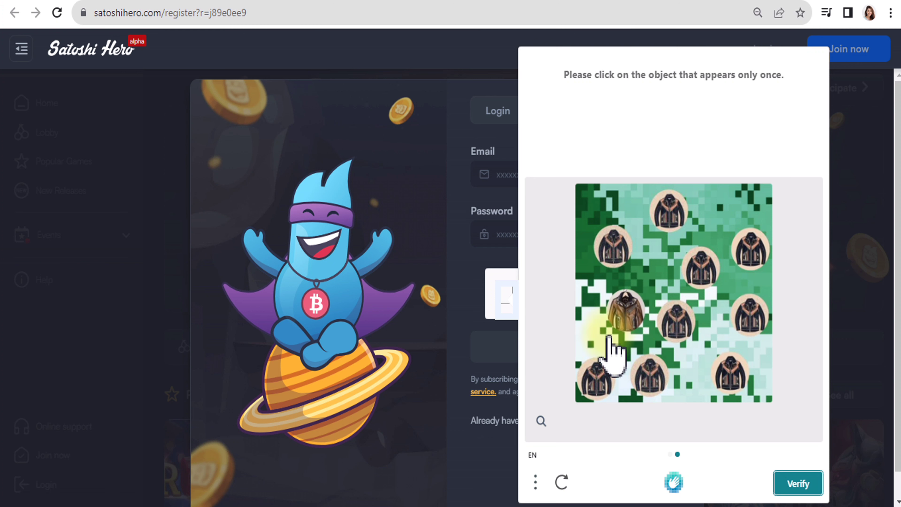
{"action": "left_click", "coordinate": [630, 311]}
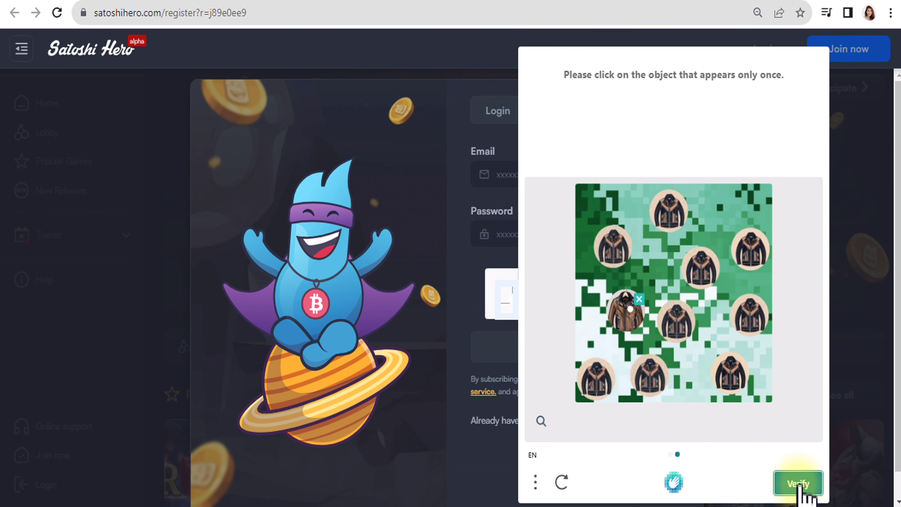
{"action": "left_click", "coordinate": [799, 484]}
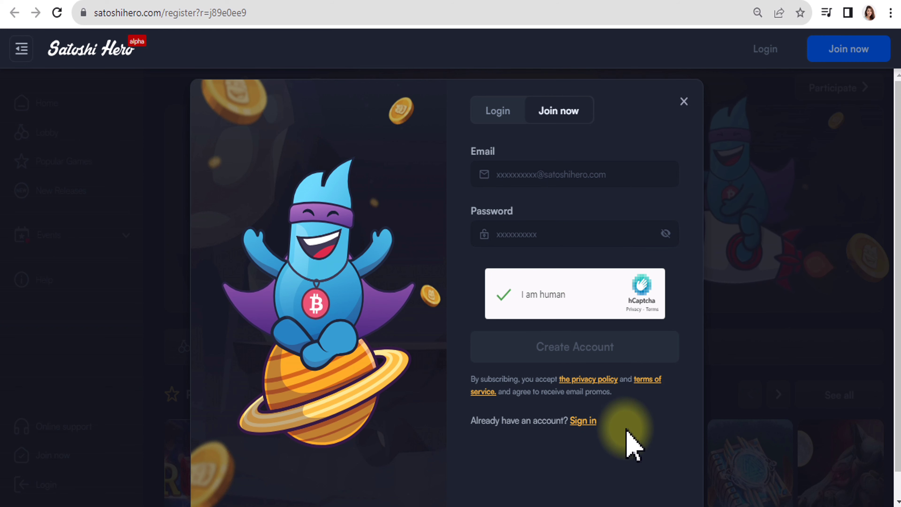
{"action": "key", "text": "ctrl+plus"}
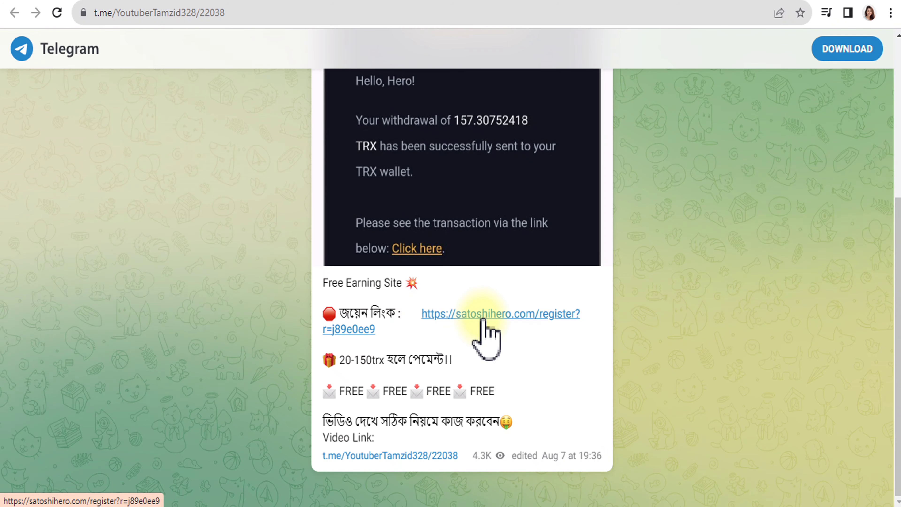
- Log in to the existing Satoshi Hero account with its email and password on the Login tab
{"action": "left_click", "coordinate": [478, 317]}
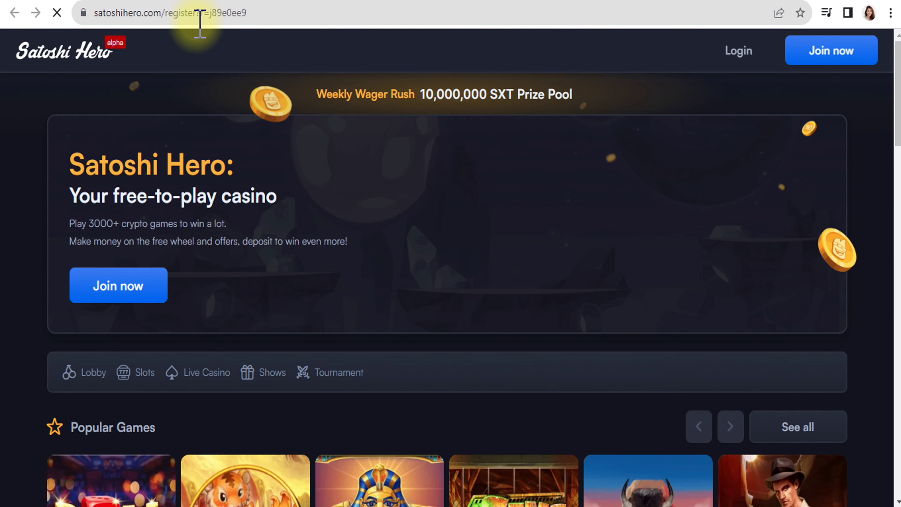
{"action": "left_click", "coordinate": [738, 51]}
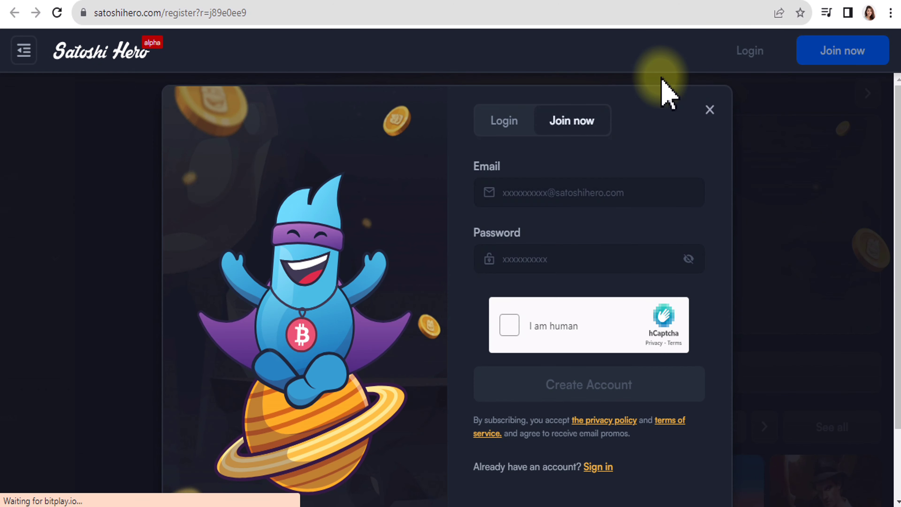
{"action": "left_click", "coordinate": [506, 129]}
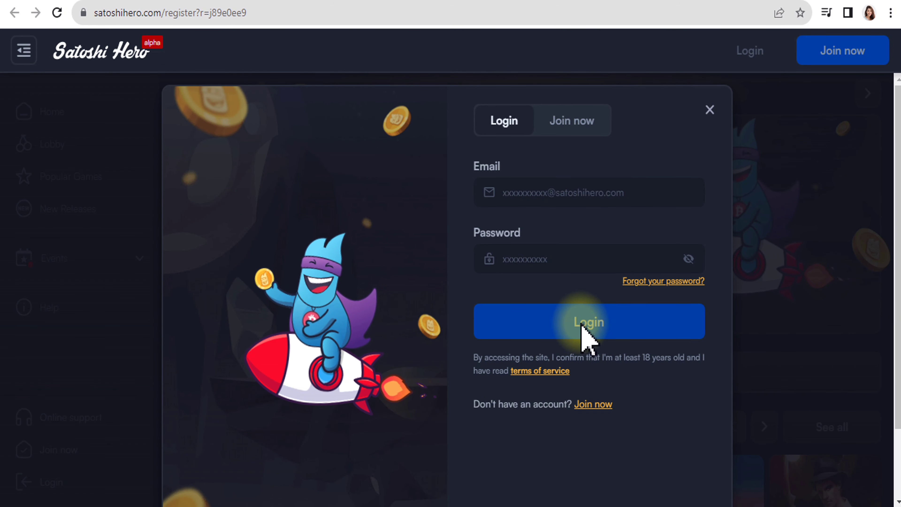
{"action": "left_click", "coordinate": [582, 324]}
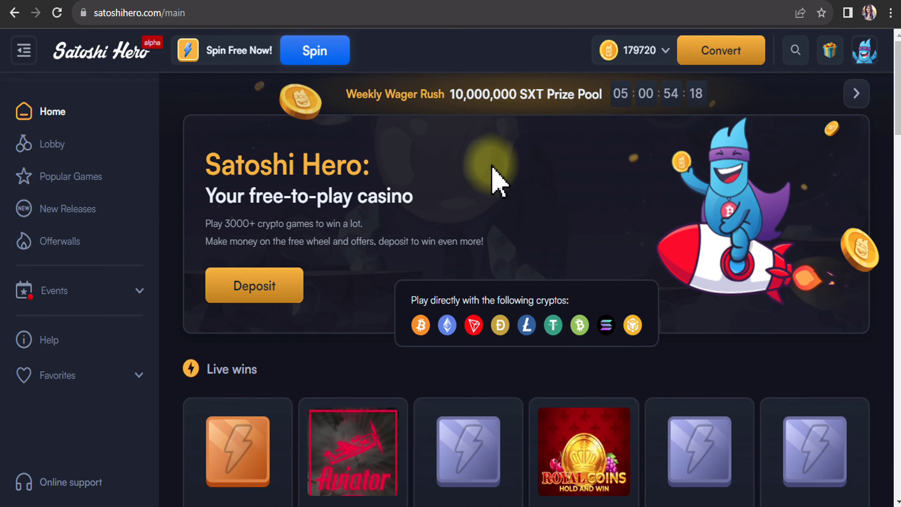
{"action": "scroll", "coordinate": [504, 192], "scroll_direction": "down", "scroll_amount": 2}
{"action": "scroll", "coordinate": [520, 203], "scroll_direction": "up", "scroll_amount": 2}
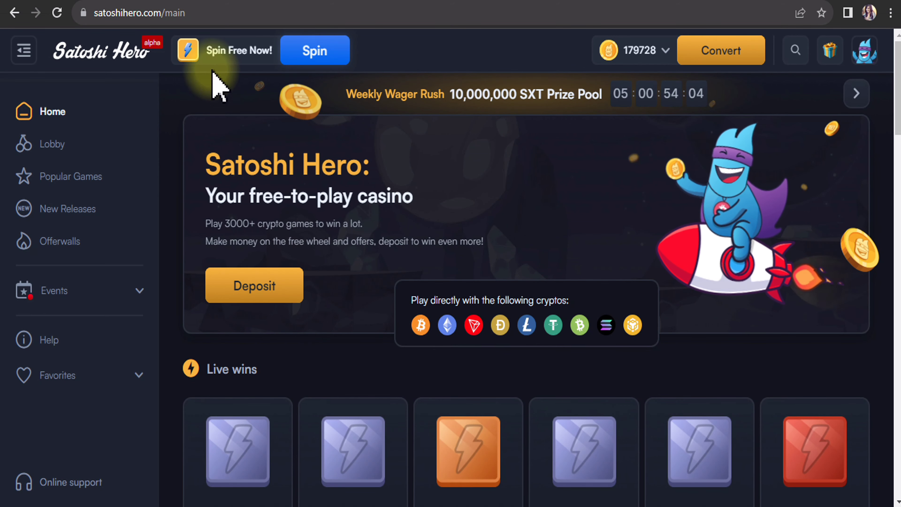
{"action": "left_click", "coordinate": [667, 51]}
{"action": "left_click", "coordinate": [629, 56]}
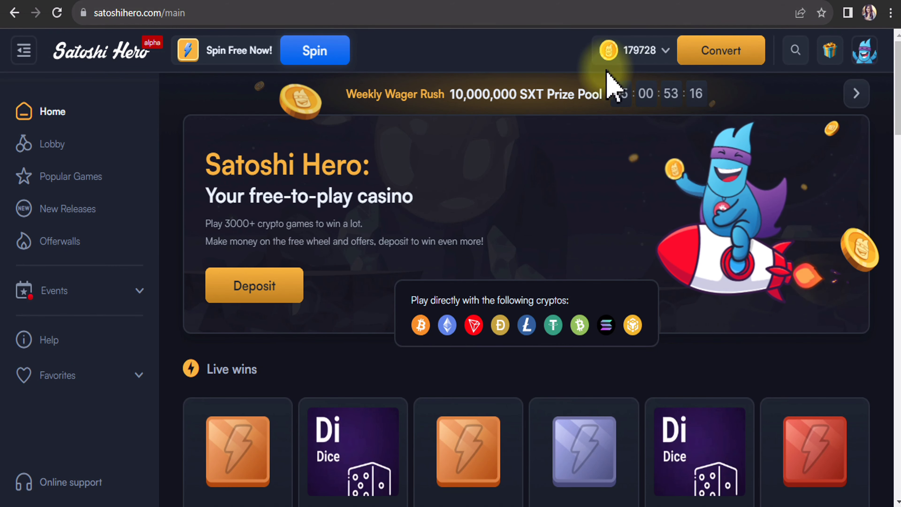
{"action": "left_click", "coordinate": [666, 50]}
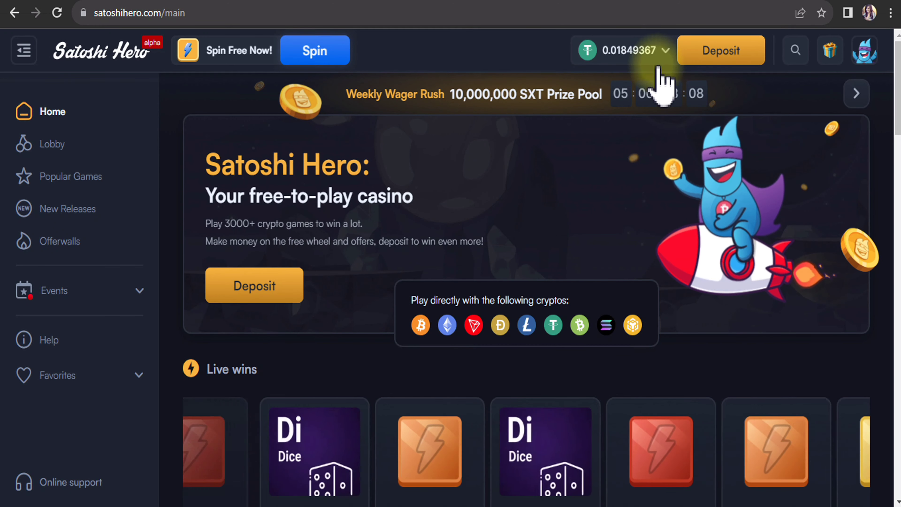
{"action": "left_click", "coordinate": [663, 55]}
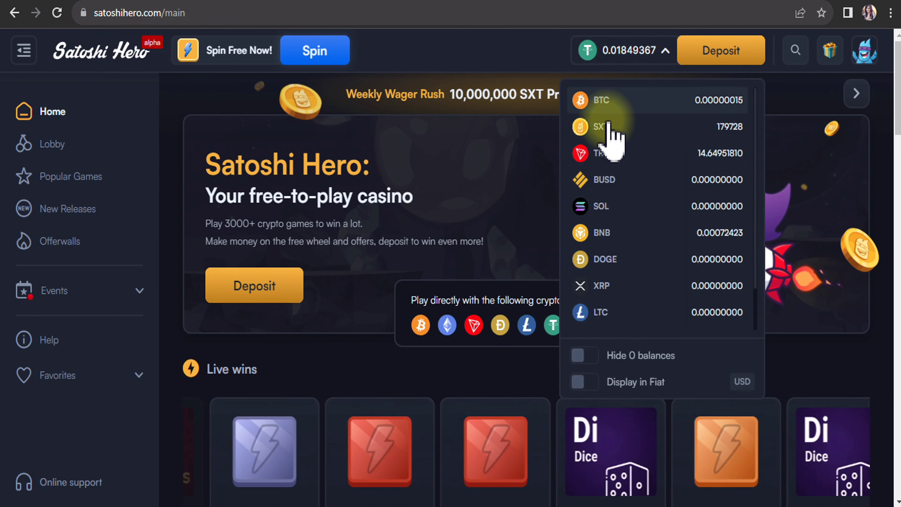
{"action": "left_click", "coordinate": [604, 123]}
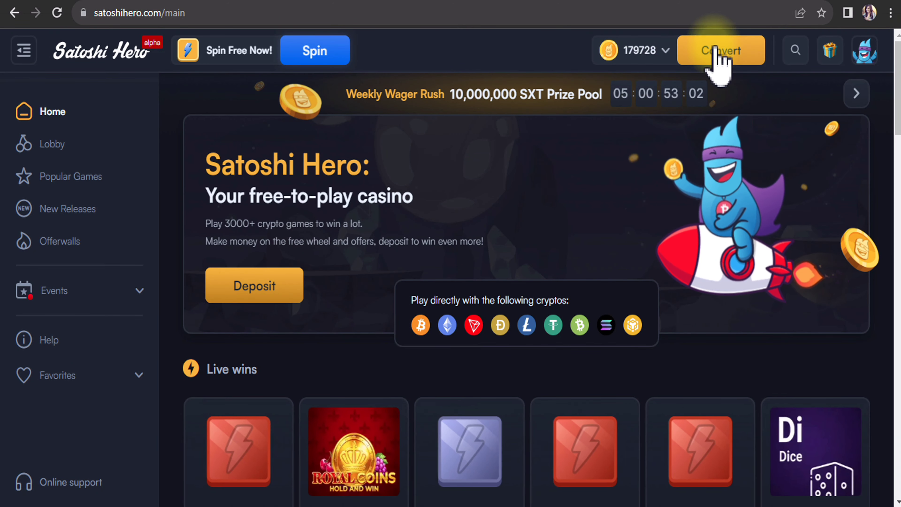
- Convert the whole SXT balance into USDT in the conversion window
{"action": "left_click", "coordinate": [717, 59]}
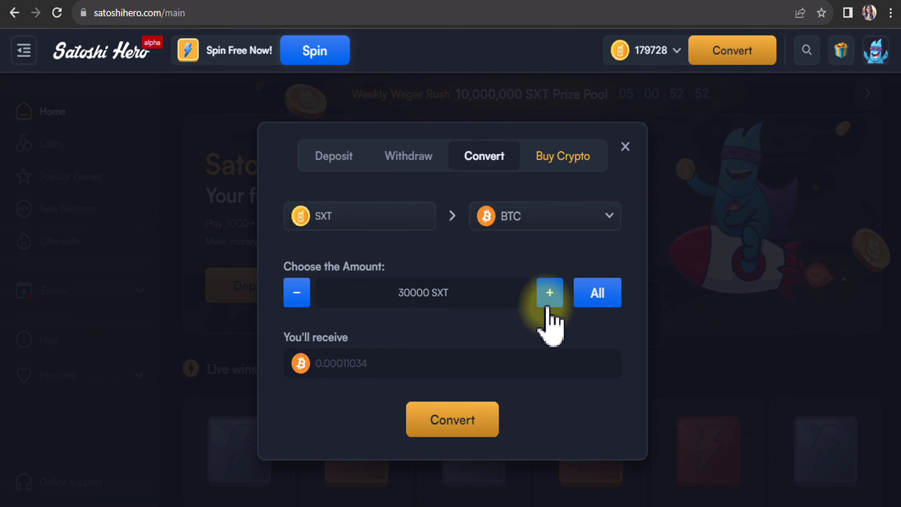
{"action": "left_click", "coordinate": [548, 224]}
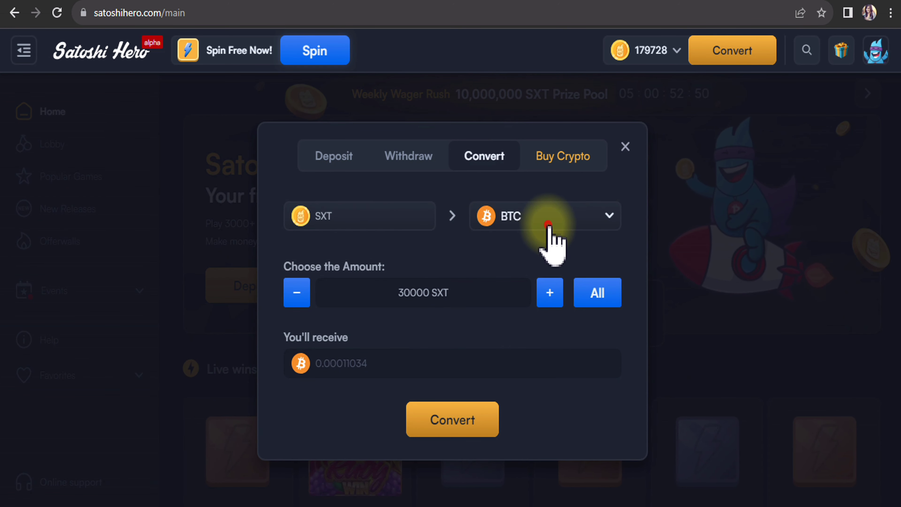
{"action": "left_click", "coordinate": [547, 386]}
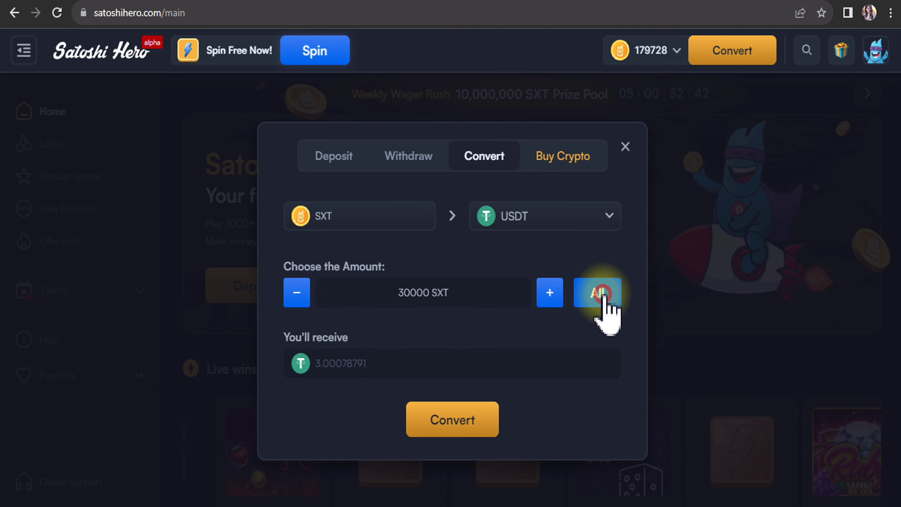
{"action": "left_click", "coordinate": [599, 302]}
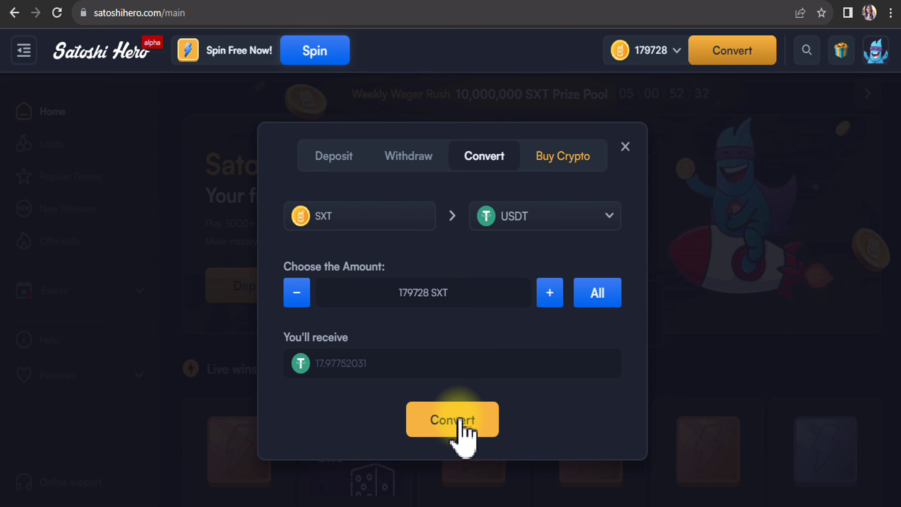
{"action": "left_click", "coordinate": [459, 432]}
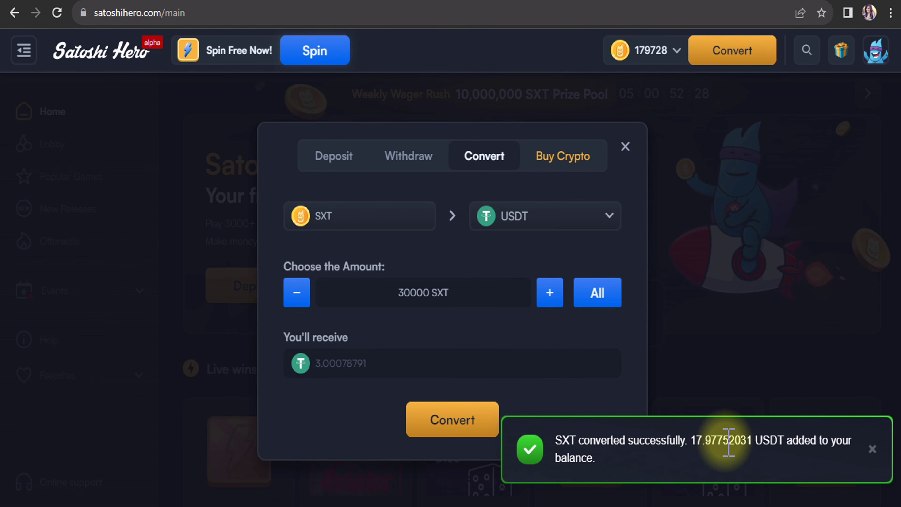
- Close the dialog, reload the page to refresh the balance, and reopen the wallet dialog
{"action": "left_click", "coordinate": [626, 146]}
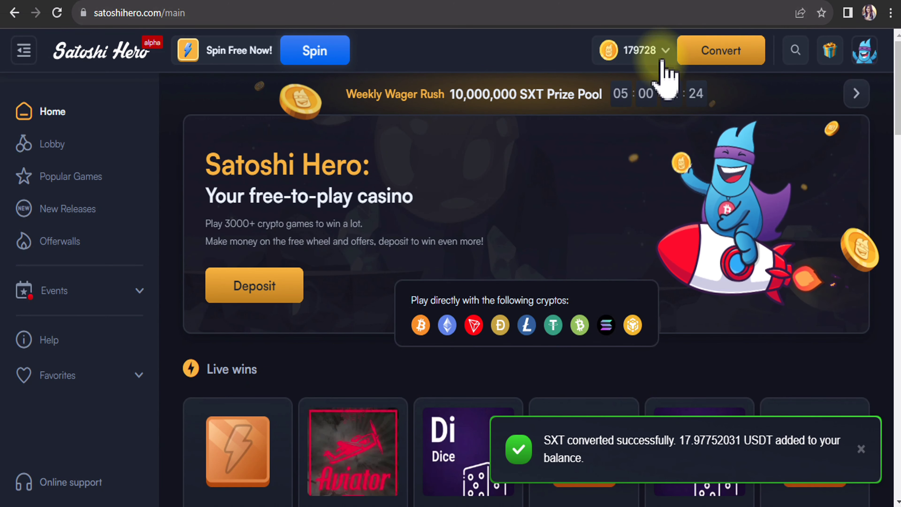
{"action": "left_click", "coordinate": [58, 14]}
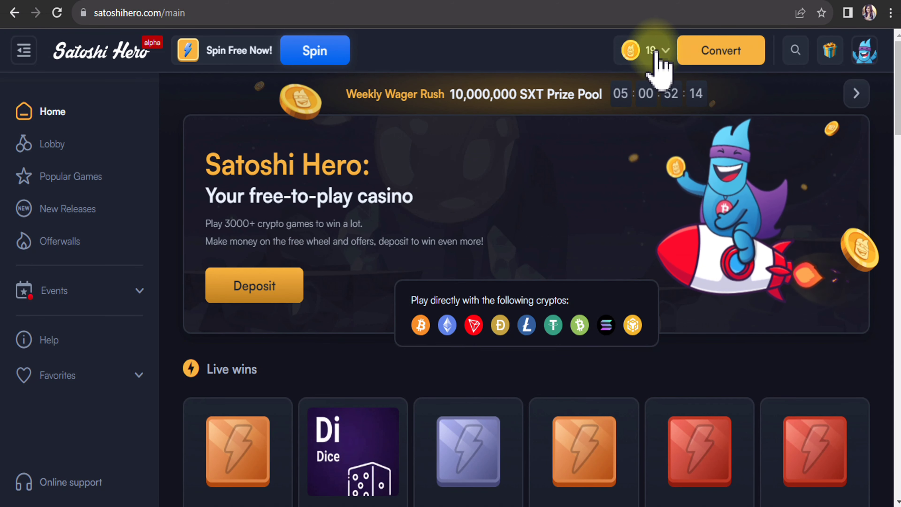
{"action": "left_click", "coordinate": [721, 56]}
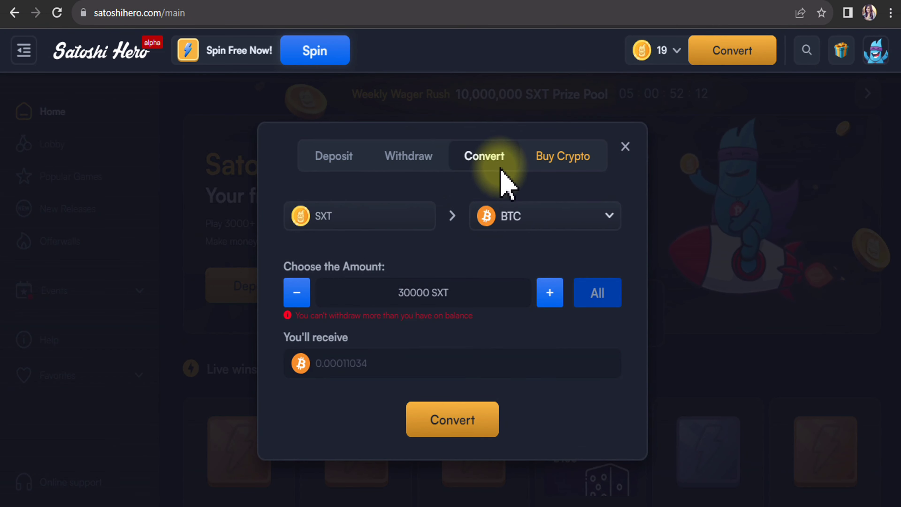
- Pick USDT as the withdrawal coin and TRC-20 as its network on the Withdraw form
{"action": "left_click", "coordinate": [412, 161]}
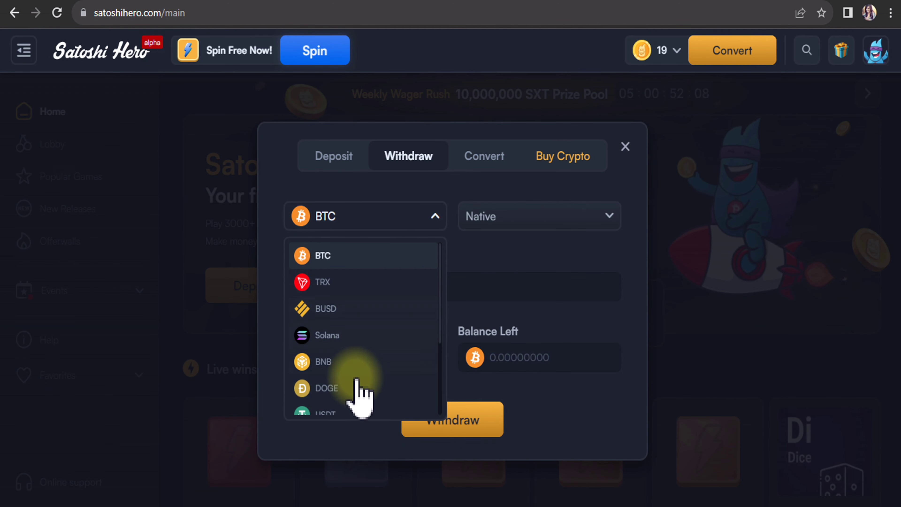
{"action": "left_click", "coordinate": [348, 409]}
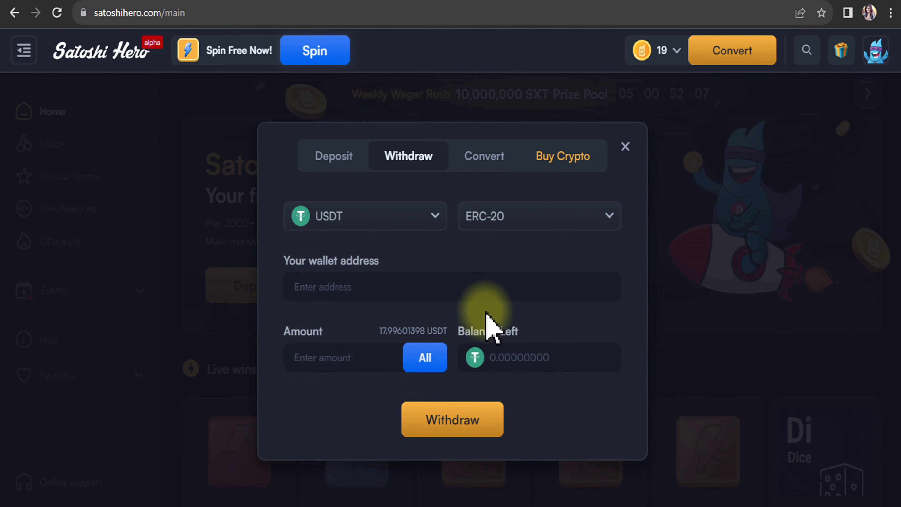
{"action": "left_click", "coordinate": [500, 222]}
{"action": "left_click", "coordinate": [497, 282]}
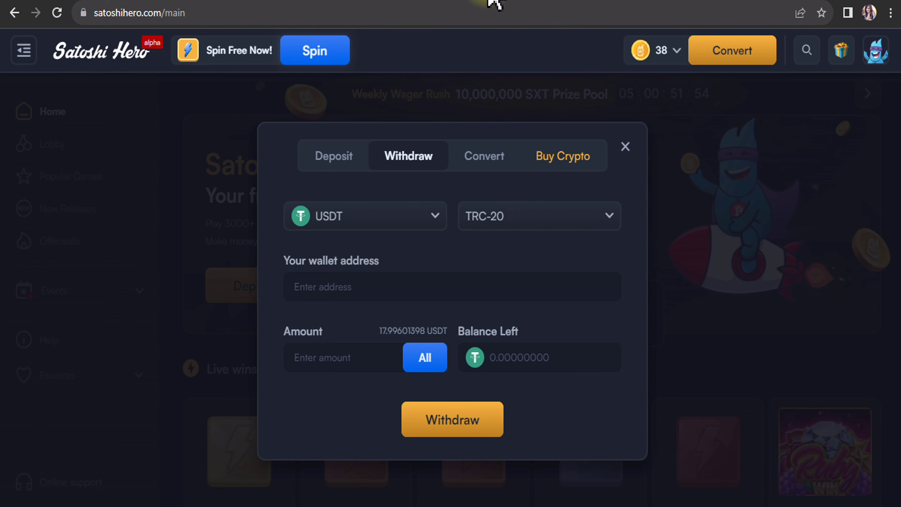
- Open Binance's USDT deposit page and select the TRX Tron (TRC20) network to show its address
{"action": "left_click", "coordinate": [199, 1]}
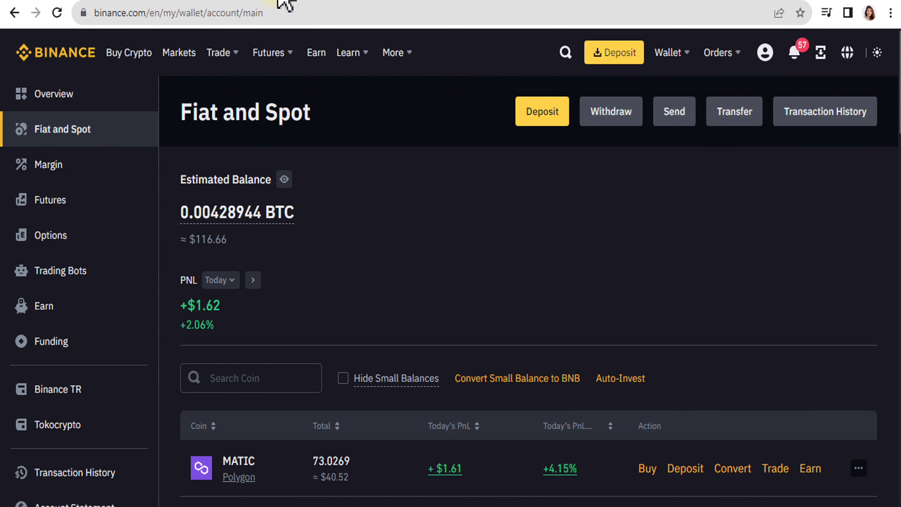
{"action": "scroll", "coordinate": [402, 291], "scroll_direction": "down", "scroll_amount": 2}
{"action": "scroll", "coordinate": [223, 273], "scroll_direction": "up", "scroll_amount": 2}
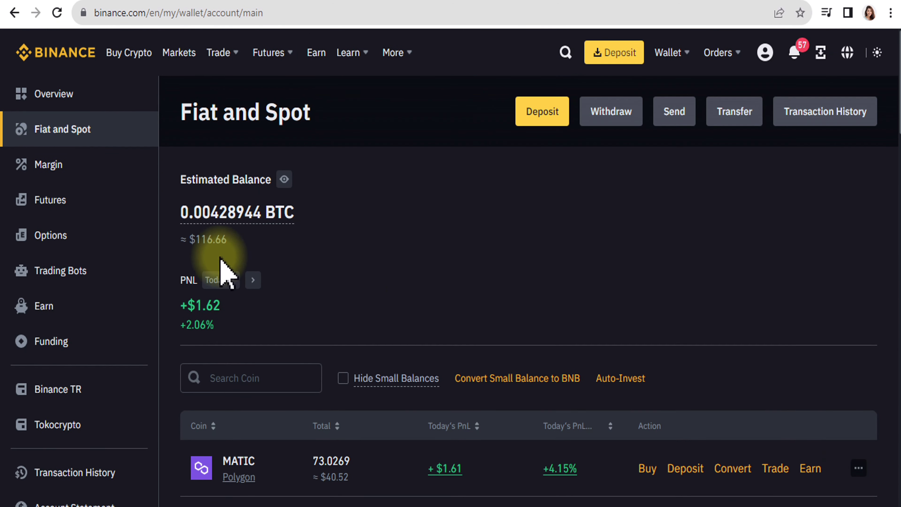
{"action": "scroll", "coordinate": [291, 268], "scroll_direction": "down", "scroll_amount": 4}
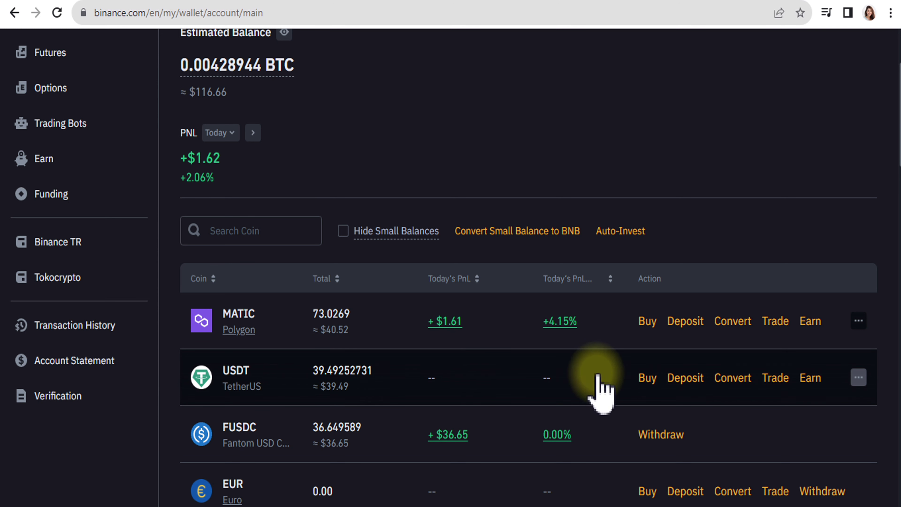
{"action": "left_click", "coordinate": [684, 378]}
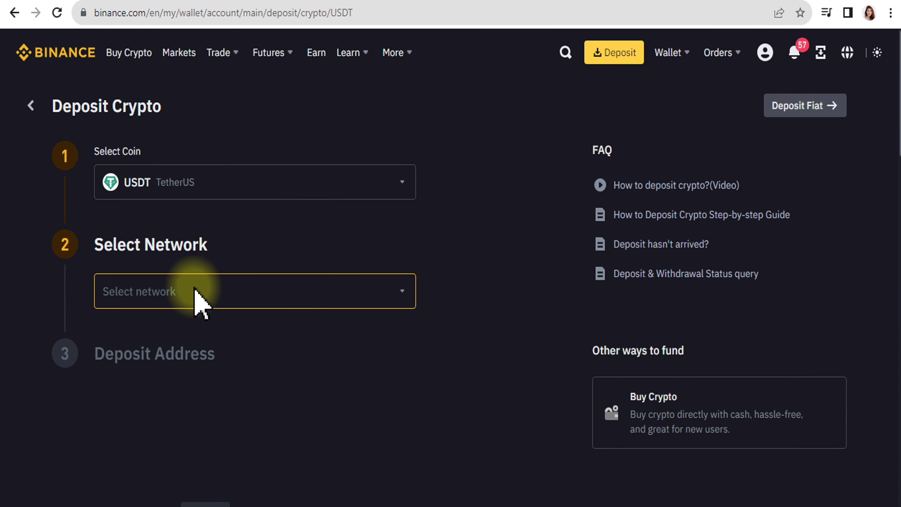
{"action": "left_click", "coordinate": [195, 295]}
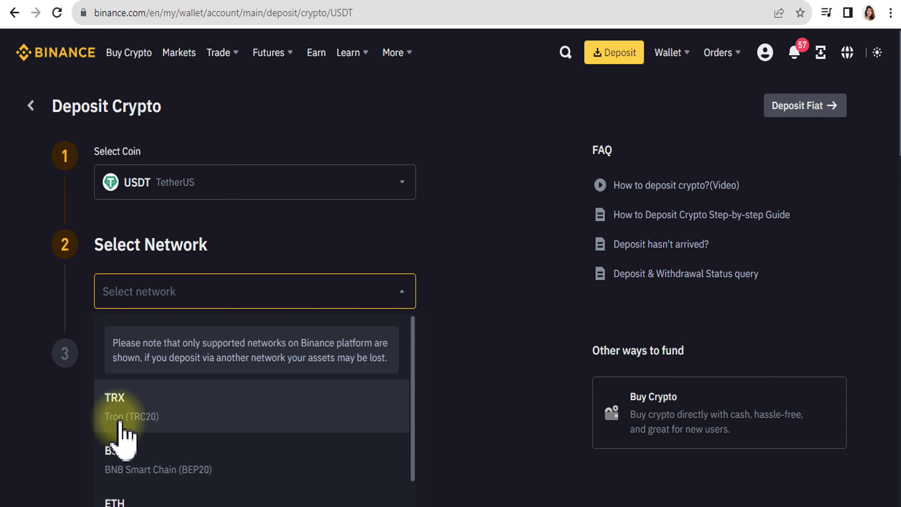
{"action": "left_click", "coordinate": [151, 412]}
{"action": "scroll", "coordinate": [379, 351], "scroll_direction": "down", "scroll_amount": 2}
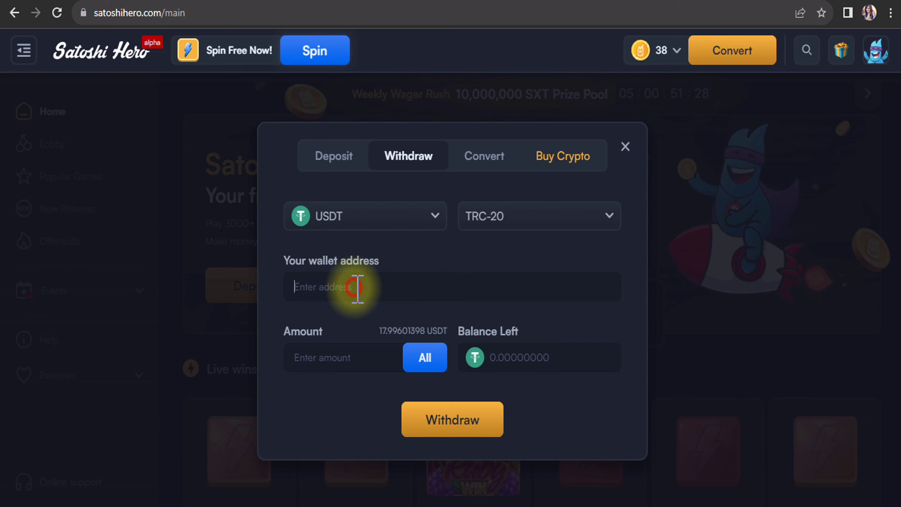
- Reselect USDT on TRC-20 and paste the Binance Tron deposit address into the wallet address field
{"action": "type", "text": "TJ1PrTy7w362UQKaHXqNQAKzBM32y5AUZ2"}
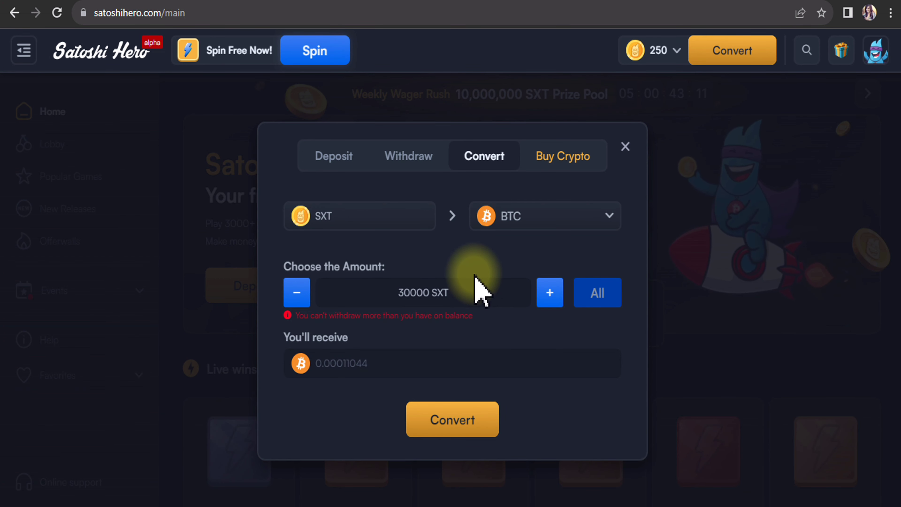
{"action": "left_click", "coordinate": [415, 162]}
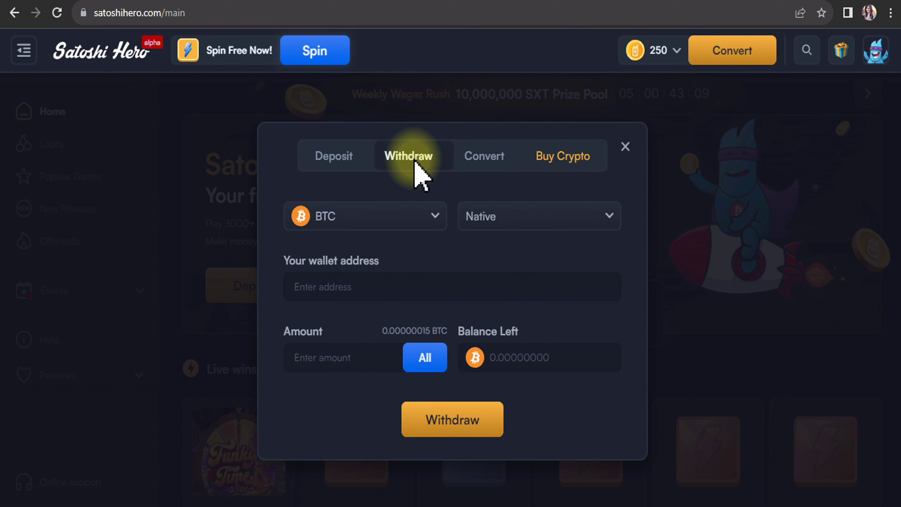
{"action": "left_click", "coordinate": [381, 220]}
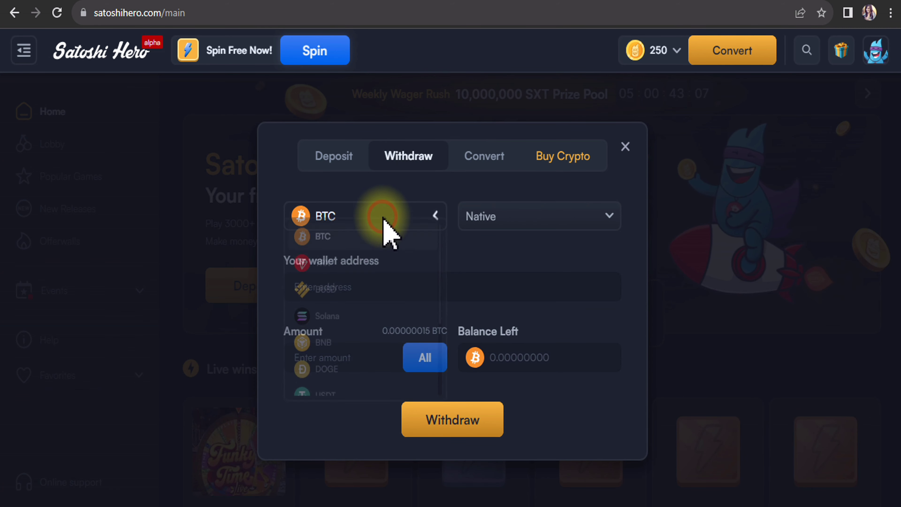
{"action": "left_click", "coordinate": [350, 404]}
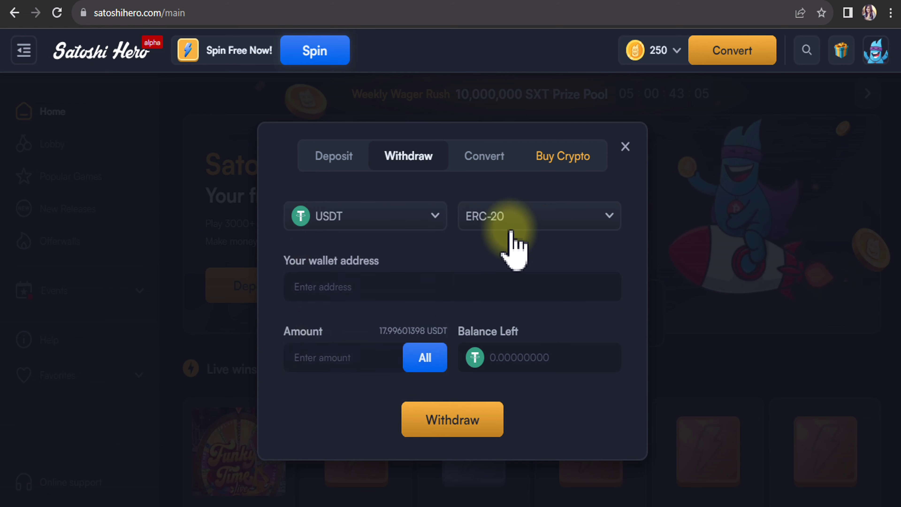
{"action": "left_click", "coordinate": [516, 284]}
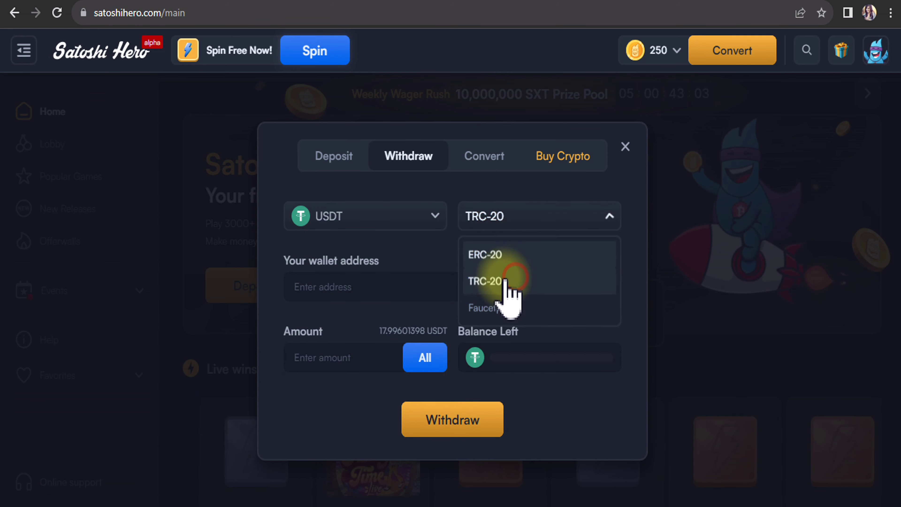
{"action": "left_click", "coordinate": [389, 289]}
{"action": "type", "text": "TJ1PrTy7w362UQKaHXqNQAKzBM32y5AUZ2"}
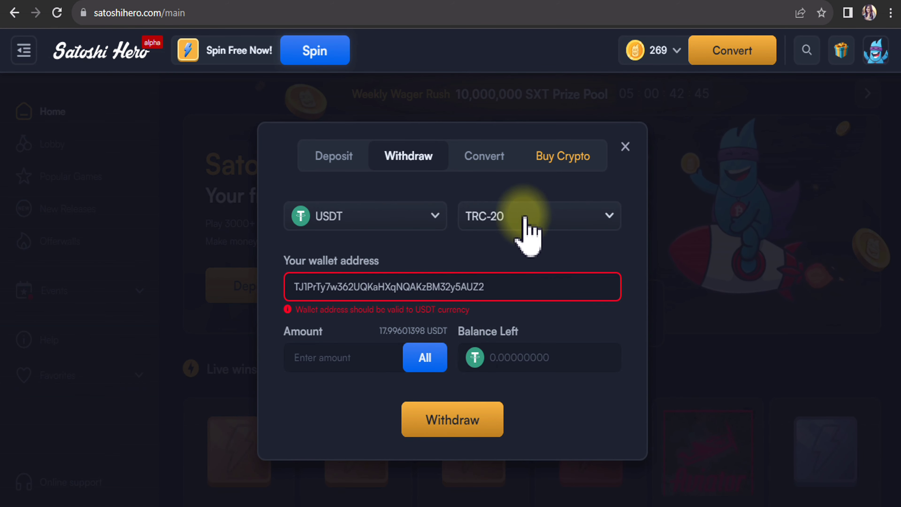
- Fill the amount with the full 17.99601398 USDT balance and submit the withdrawal
{"action": "left_click", "coordinate": [426, 359]}
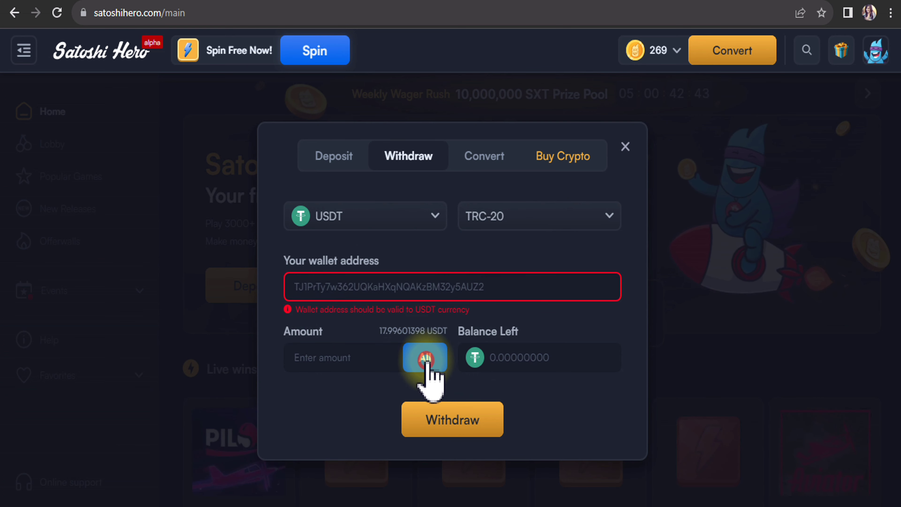
{"action": "left_click", "coordinate": [490, 161]}
{"action": "left_click", "coordinate": [422, 157]}
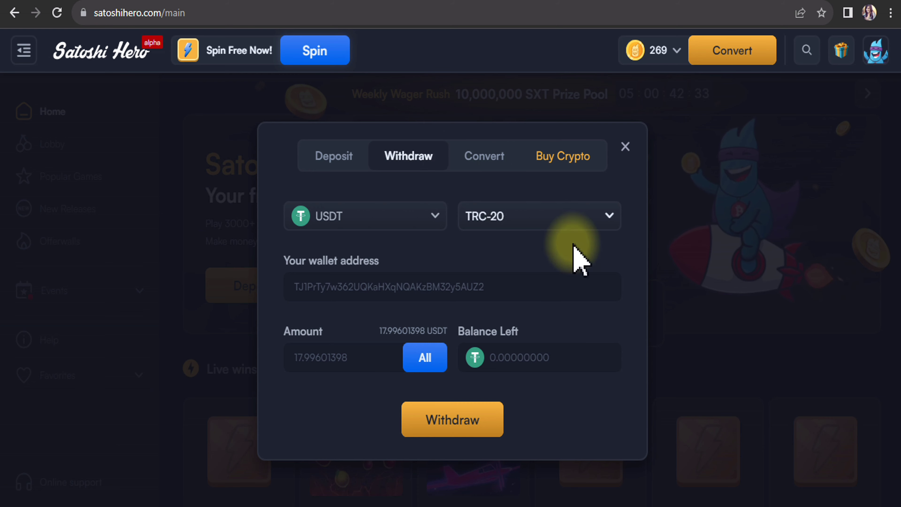
{"action": "left_click", "coordinate": [456, 416]}
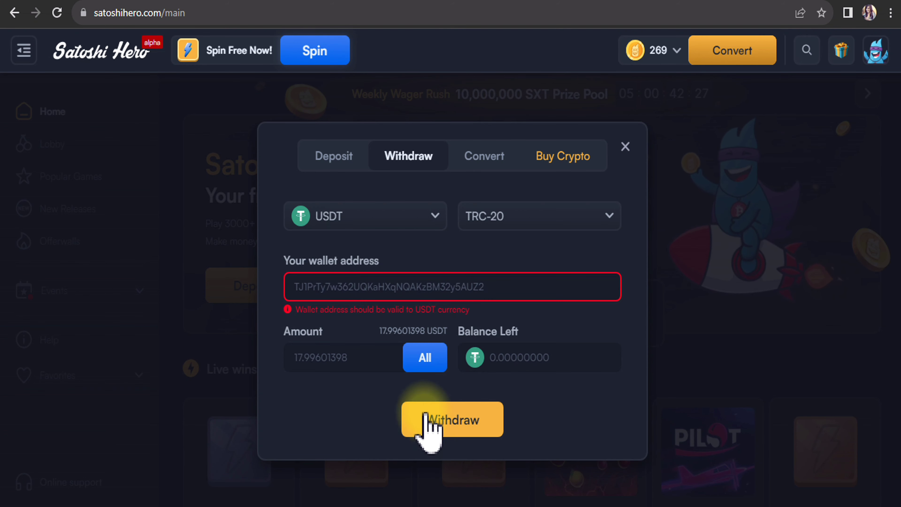
{"action": "left_click", "coordinate": [487, 157]}
- Check the coins offered in the SXT conversion form, then close the wallet dialog
{"action": "left_click", "coordinate": [415, 161]}
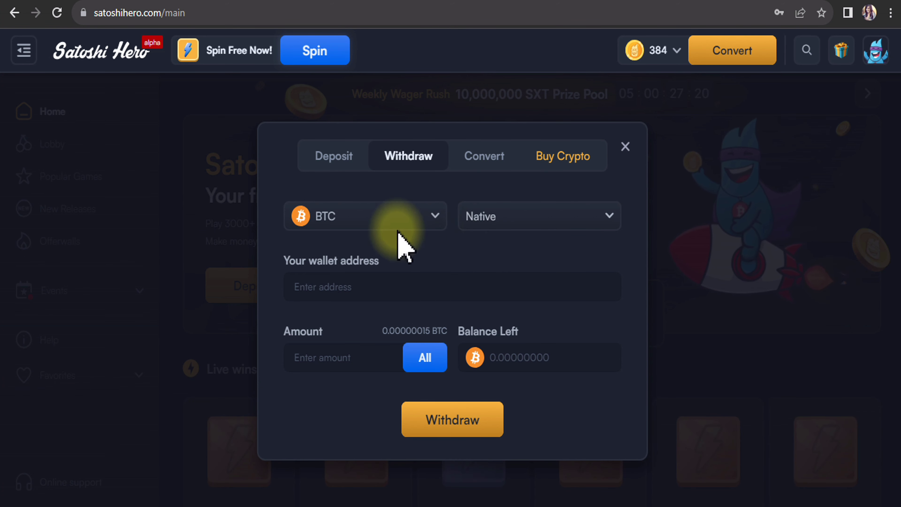
{"action": "left_click", "coordinate": [487, 157]}
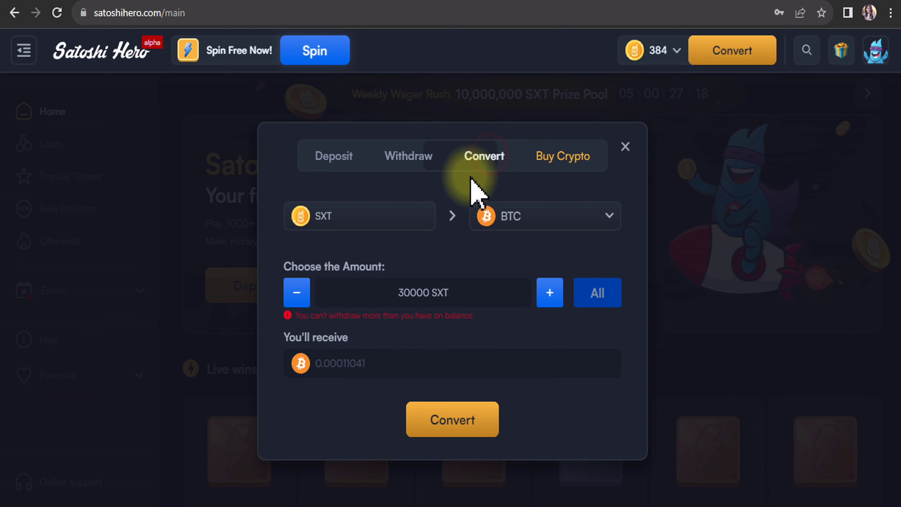
{"action": "left_click", "coordinate": [561, 217]}
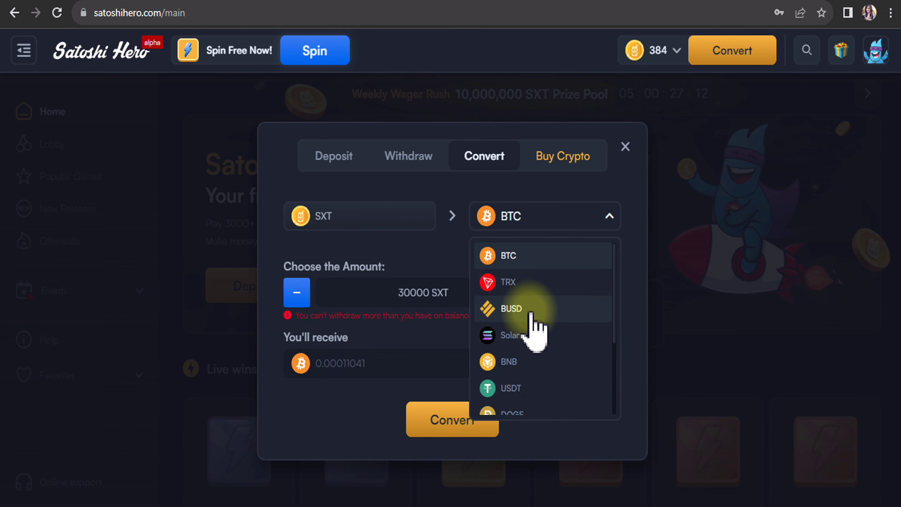
{"action": "left_click", "coordinate": [625, 146]}
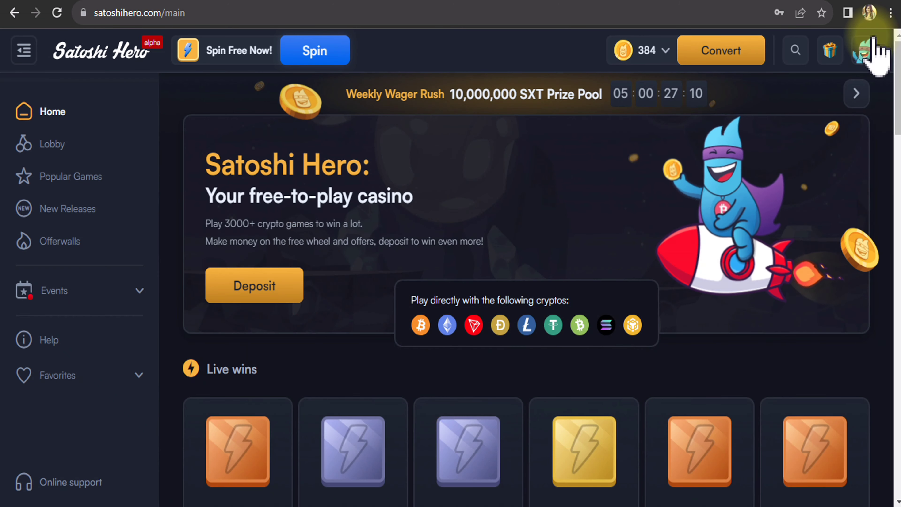
{"action": "left_click", "coordinate": [871, 51]}
- Scroll through the Withdrawals history of past USDT withdrawals and their Completed or Cancelled status
{"action": "left_click", "coordinate": [800, 206]}
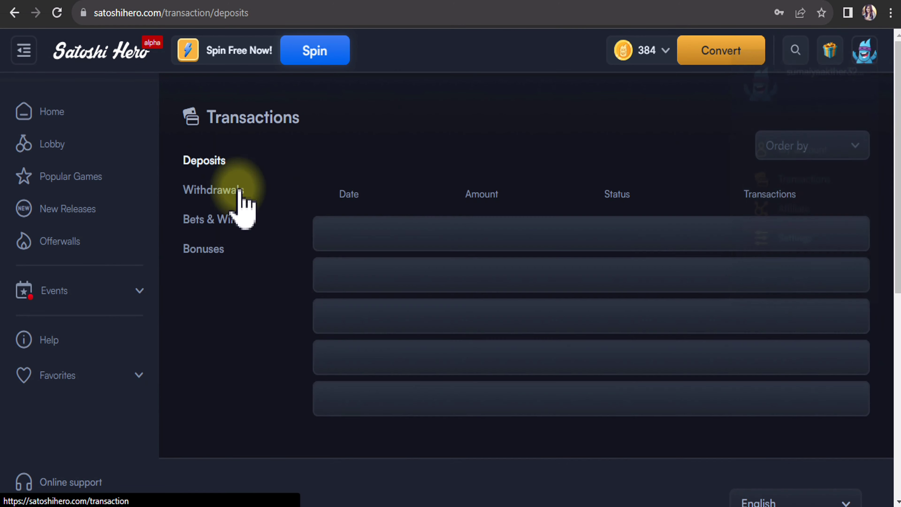
{"action": "left_click", "coordinate": [212, 191]}
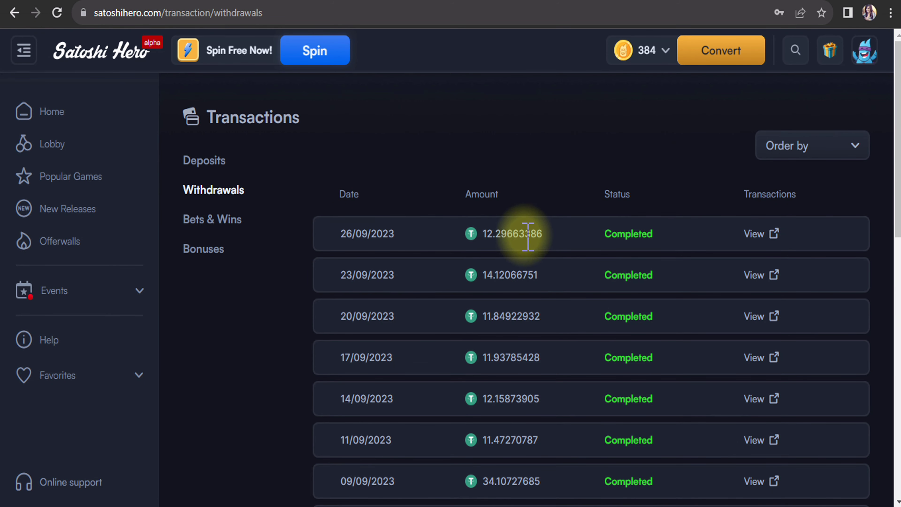
{"action": "scroll", "coordinate": [538, 234], "scroll_direction": "down", "scroll_amount": 2}
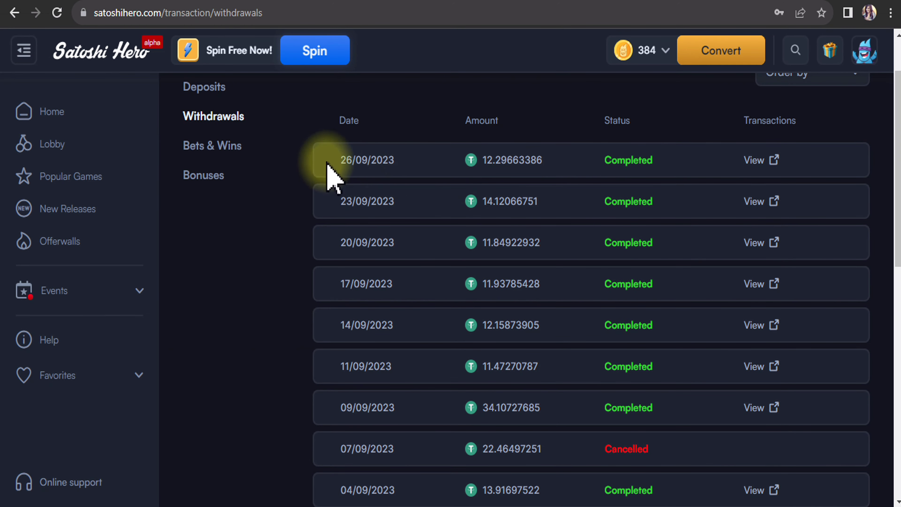
{"action": "scroll", "coordinate": [496, 293], "scroll_direction": "up", "scroll_amount": 2}
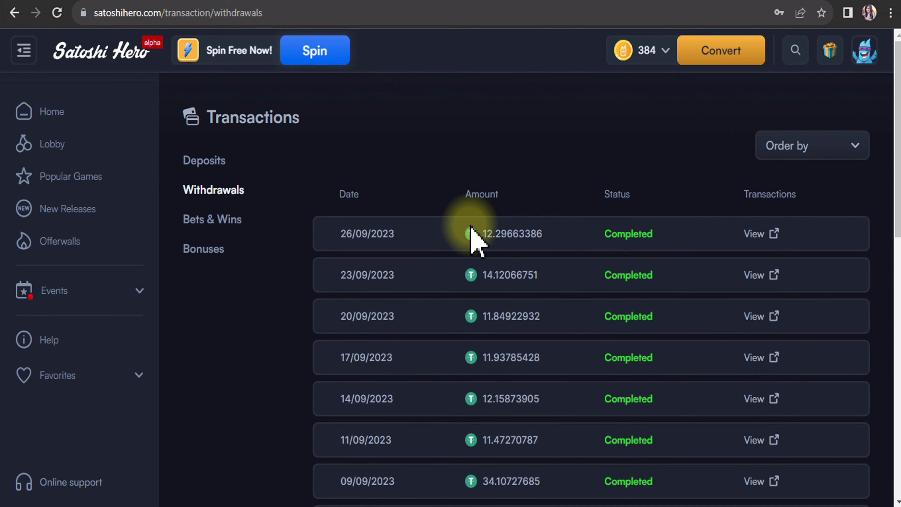
{"action": "left_click", "coordinate": [722, 50]}
- Set the Withdraw form to USDT on the ERC-20 network, showing 17.99601398 USDT available
{"action": "left_click", "coordinate": [404, 160]}
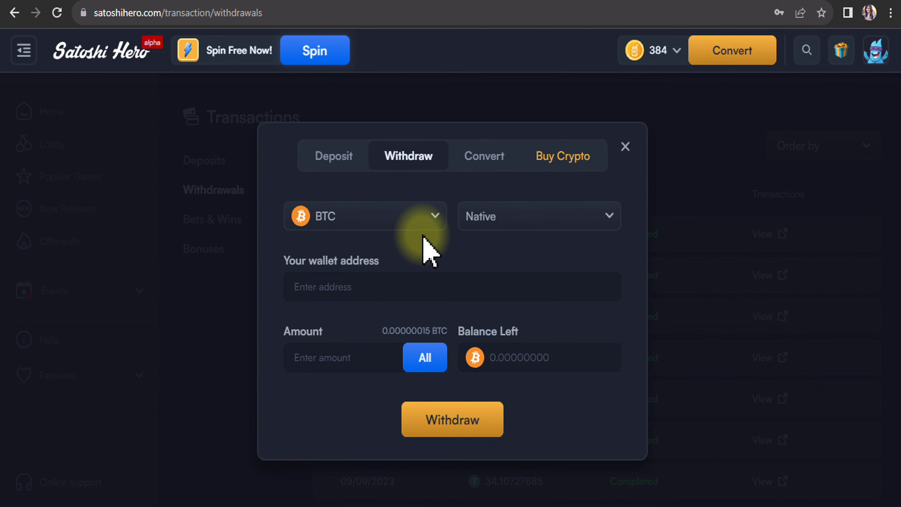
{"action": "left_click", "coordinate": [413, 215]}
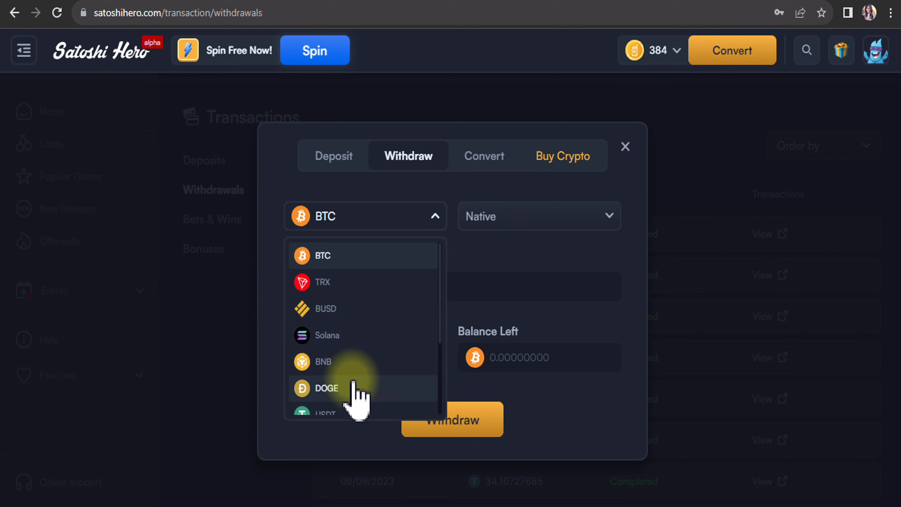
{"action": "scroll", "coordinate": [354, 377], "scroll_direction": "down", "scroll_amount": 3}
{"action": "left_click", "coordinate": [346, 344]}
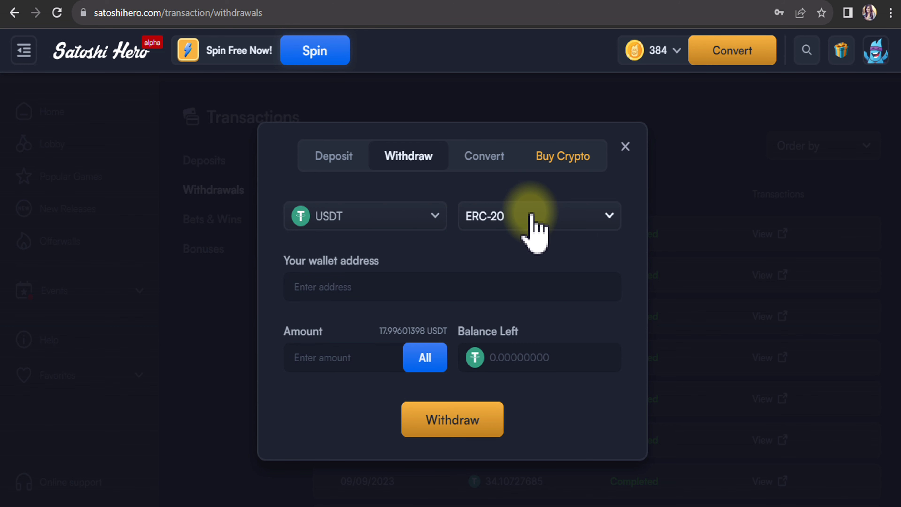
{"action": "left_click", "coordinate": [528, 217]}
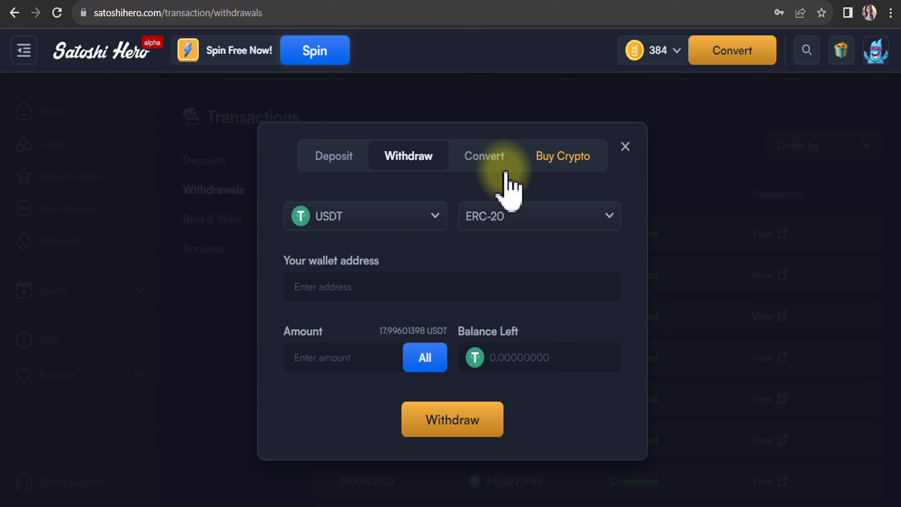
{"action": "left_click", "coordinate": [511, 218]}
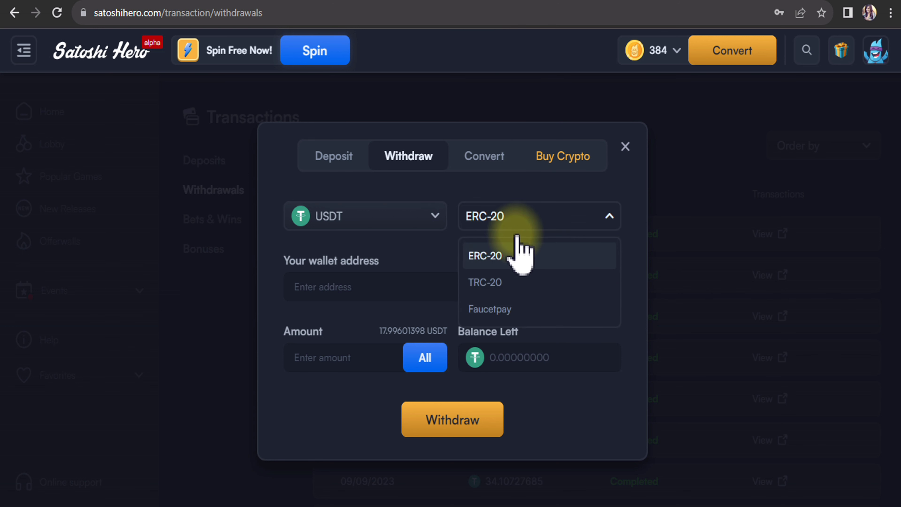
{"action": "left_click", "coordinate": [552, 188]}
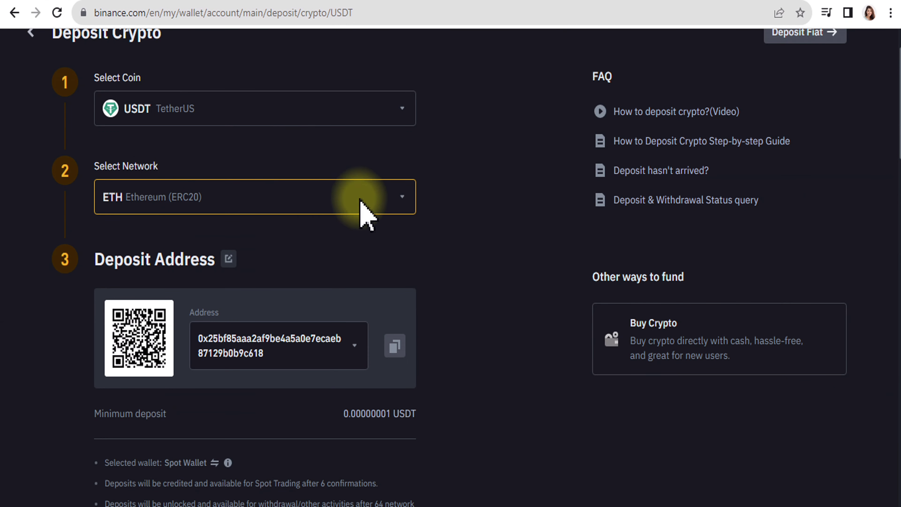
- Paste Binance's USDT Ethereum (ERC20) deposit address into Satoshi Hero's wallet address field
{"action": "left_click", "coordinate": [254, 197]}
{"action": "left_click", "coordinate": [255, 198]}
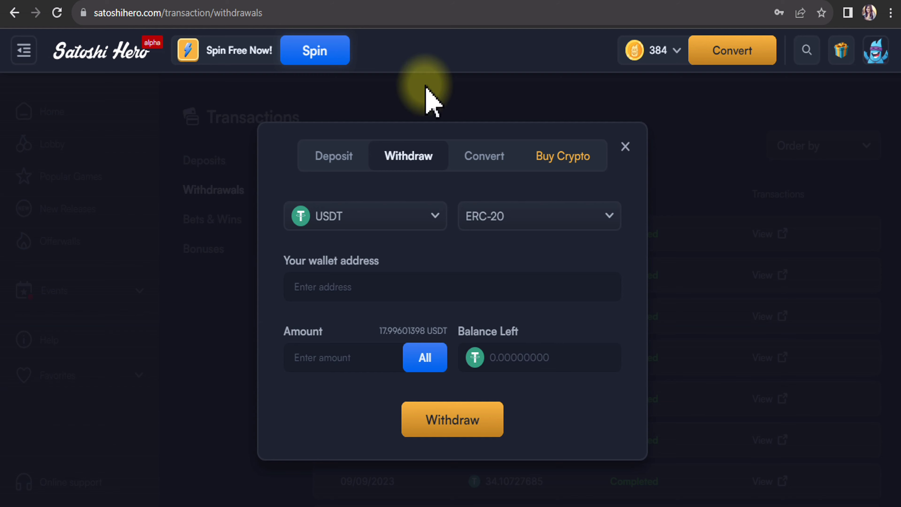
{"action": "left_click", "coordinate": [382, 281]}
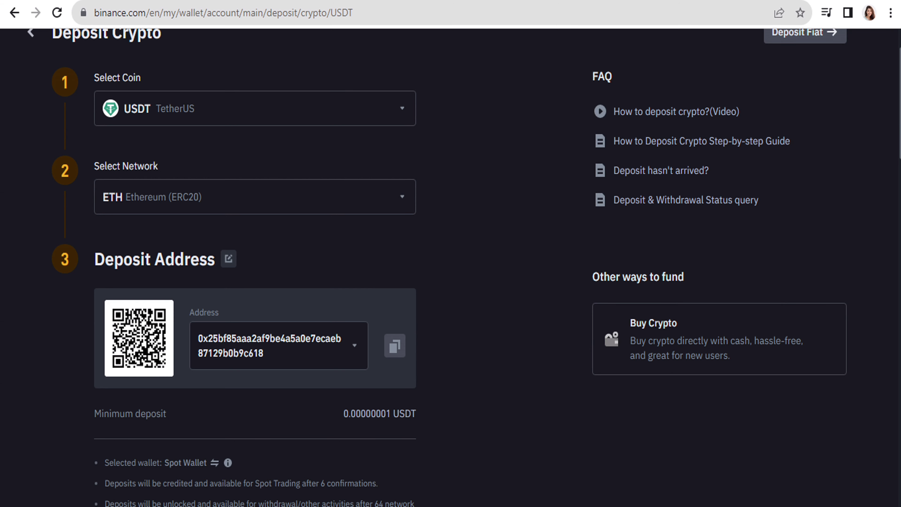
{"action": "key", "text": "ctrl+v"}
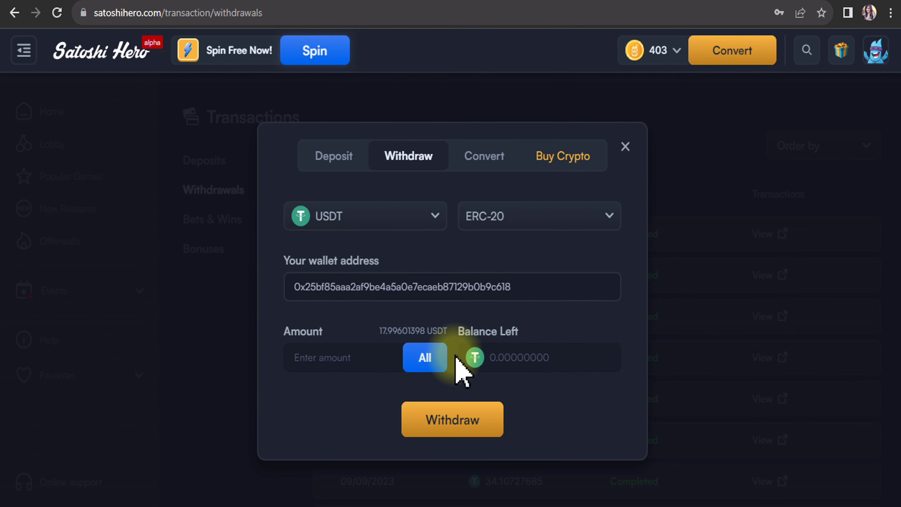
- Fill the withdrawal Amount with the full 17.99601398 USDT balance using All
{"action": "left_click", "coordinate": [428, 357]}
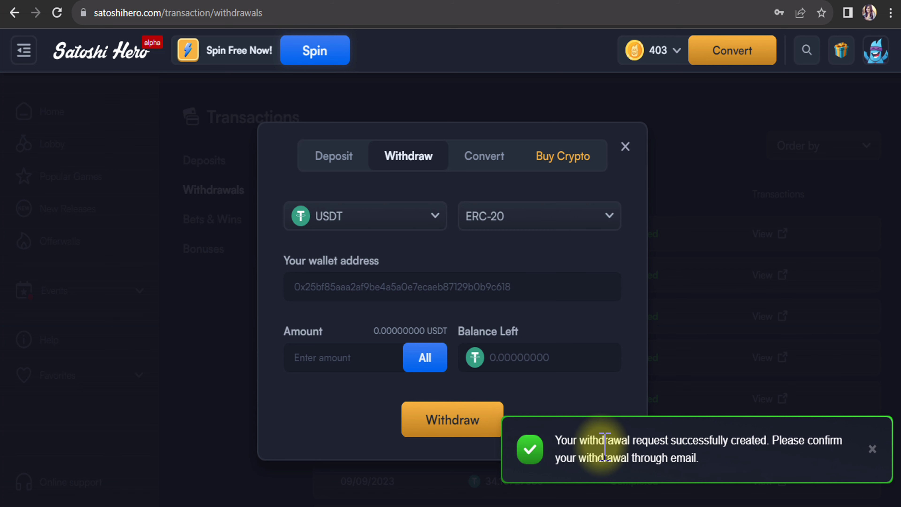
- Dismiss the success toast and confirm the 17.99601398 USDT withdrawal from the email
{"action": "left_click", "coordinate": [873, 452]}
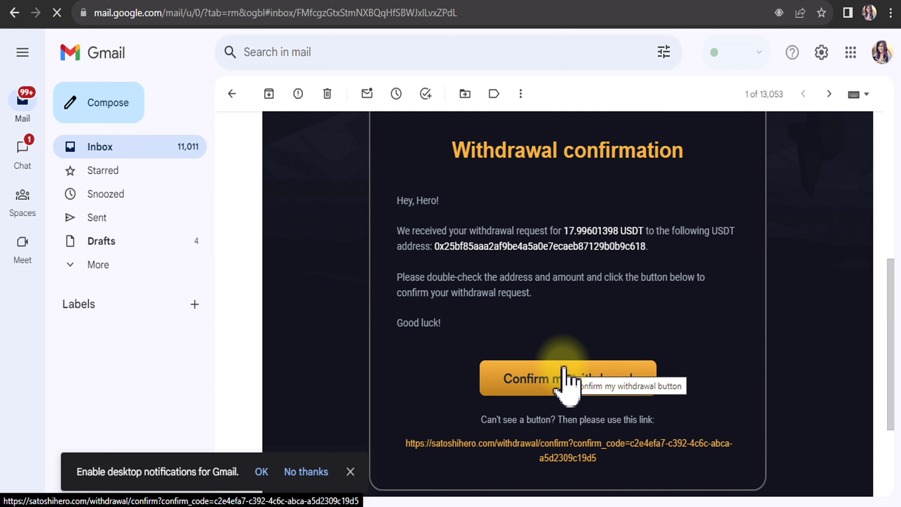
{"action": "left_click", "coordinate": [563, 376]}
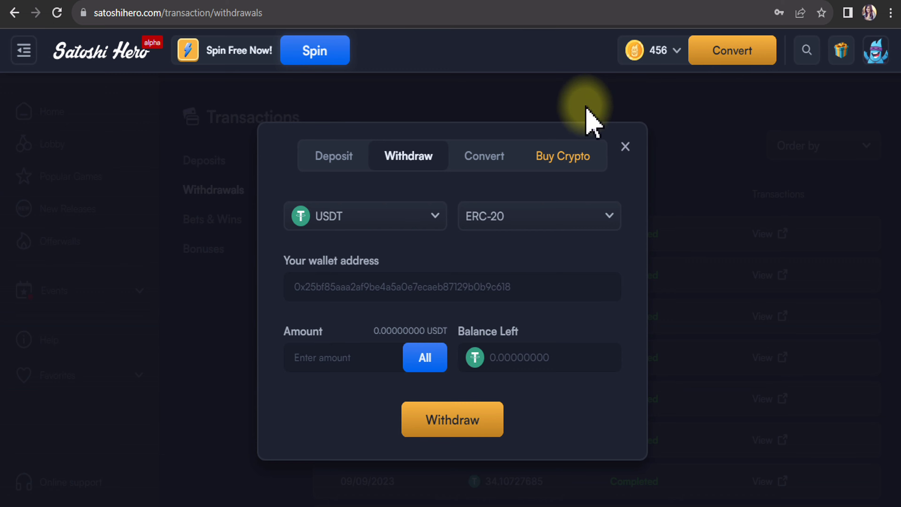
- Show the new 01/10/2023 17.99601398 USDT withdrawal with status New in Withdrawals history, then reload the page
{"action": "left_click", "coordinate": [627, 148]}
{"action": "left_click", "coordinate": [869, 58]}
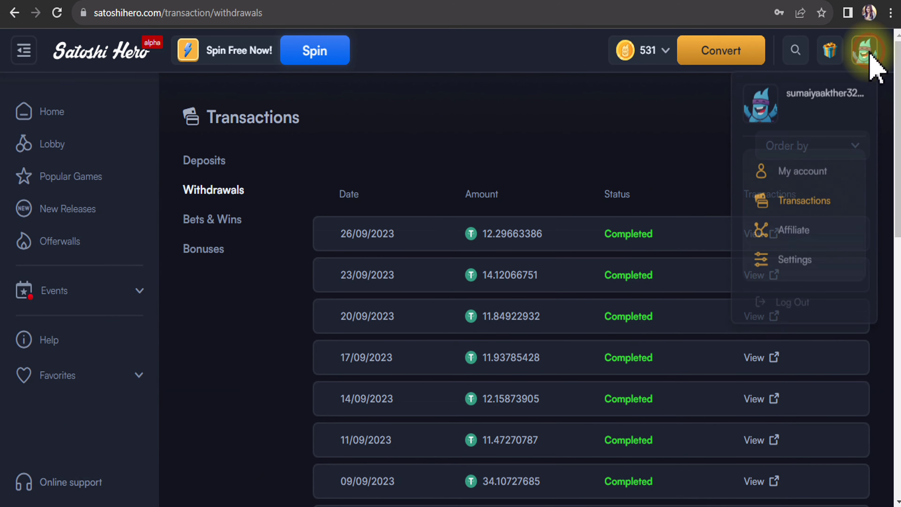
{"action": "left_click", "coordinate": [803, 208]}
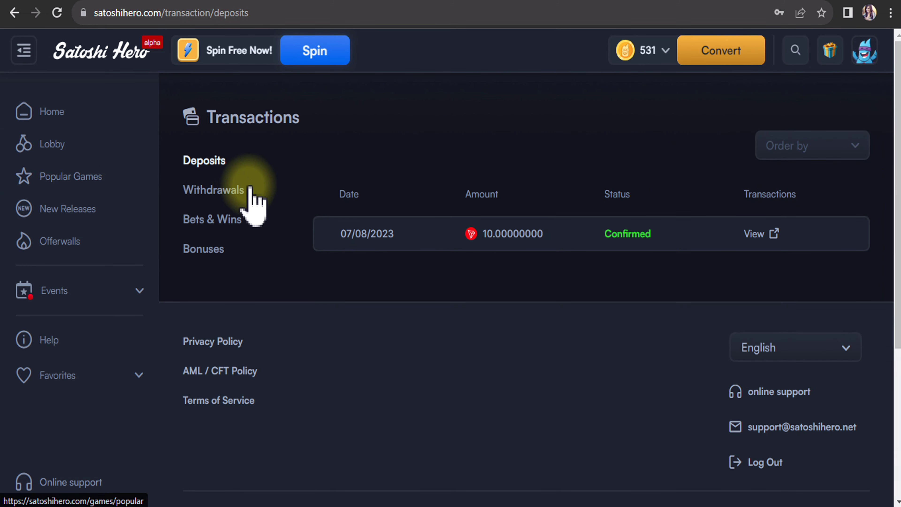
{"action": "left_click", "coordinate": [217, 190]}
{"action": "left_click_drag", "start_coordinate": [636, 230], "coordinate": [489, 233]}
{"action": "left_click_drag", "start_coordinate": [651, 233], "coordinate": [622, 234]}
{"action": "left_click", "coordinate": [464, 200]}
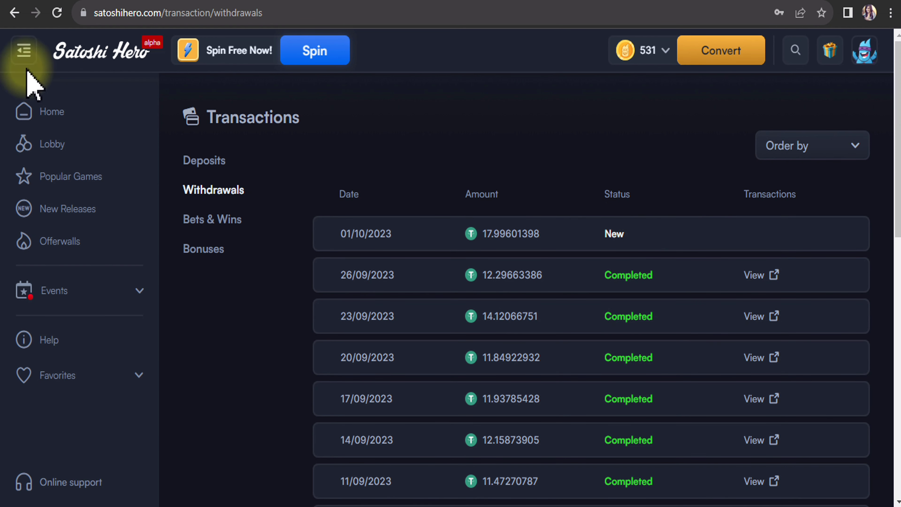
{"action": "left_click", "coordinate": [57, 13]}
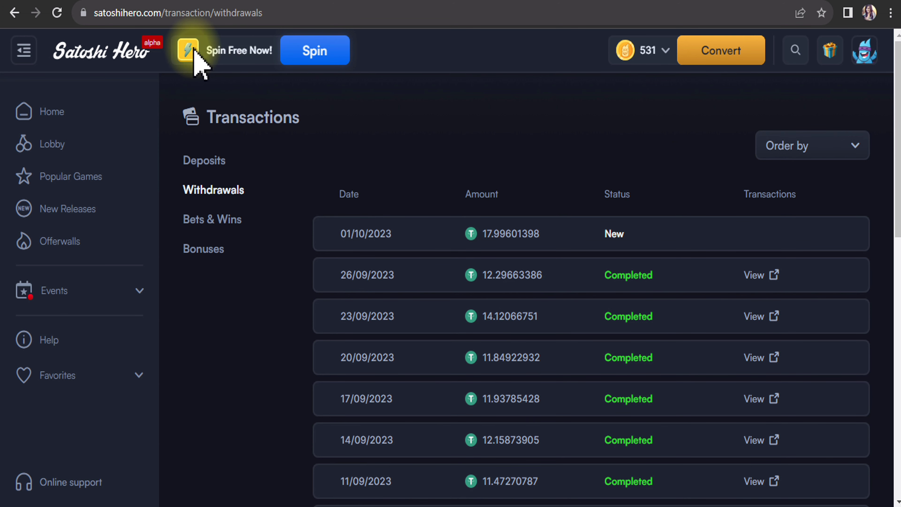
- Spin the free fortune wheel and win 10 SXT
{"action": "left_click", "coordinate": [314, 56]}
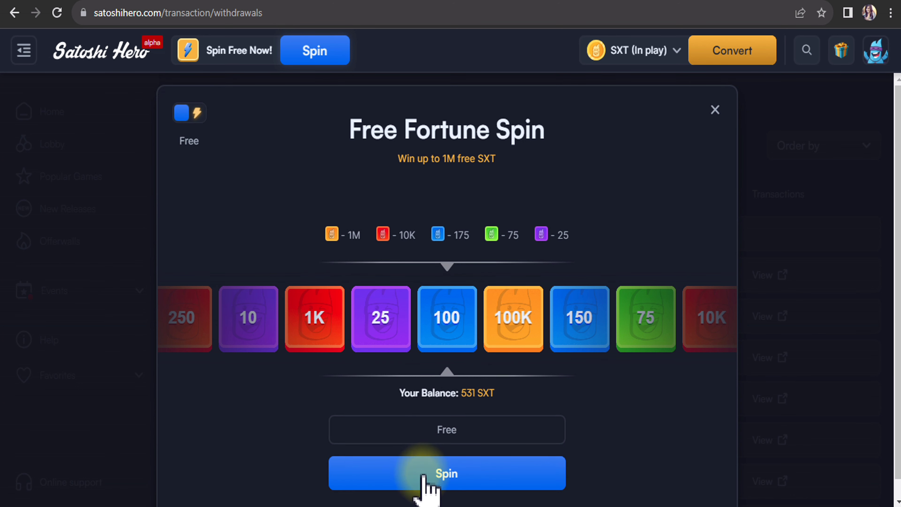
{"action": "left_click", "coordinate": [458, 473]}
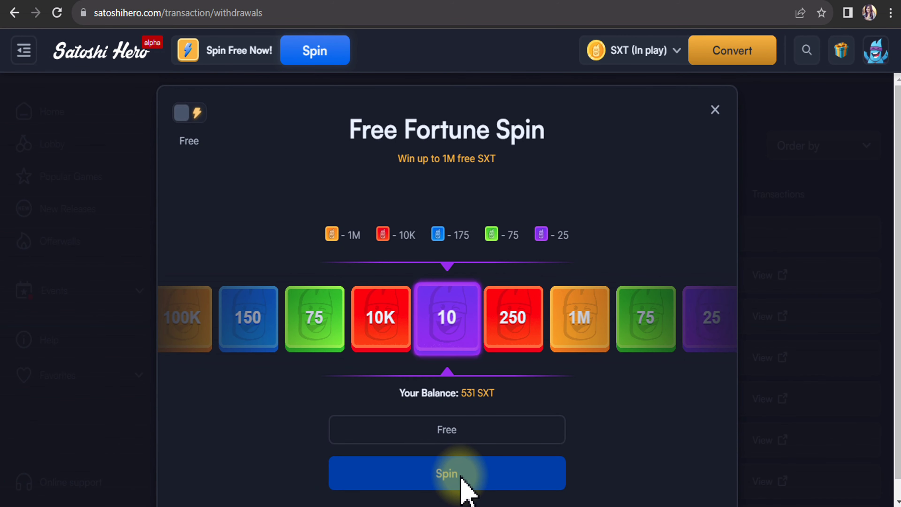
{"action": "scroll", "coordinate": [436, 461], "scroll_direction": "down", "scroll_amount": 2}
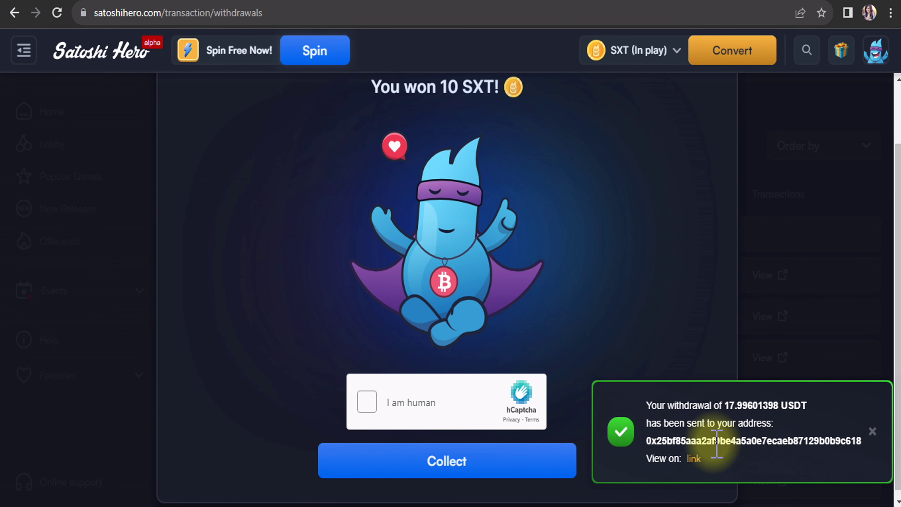
- Pass the hCaptcha owl challenges to collect the 10 SXT spin reward
{"action": "left_click", "coordinate": [871, 428]}
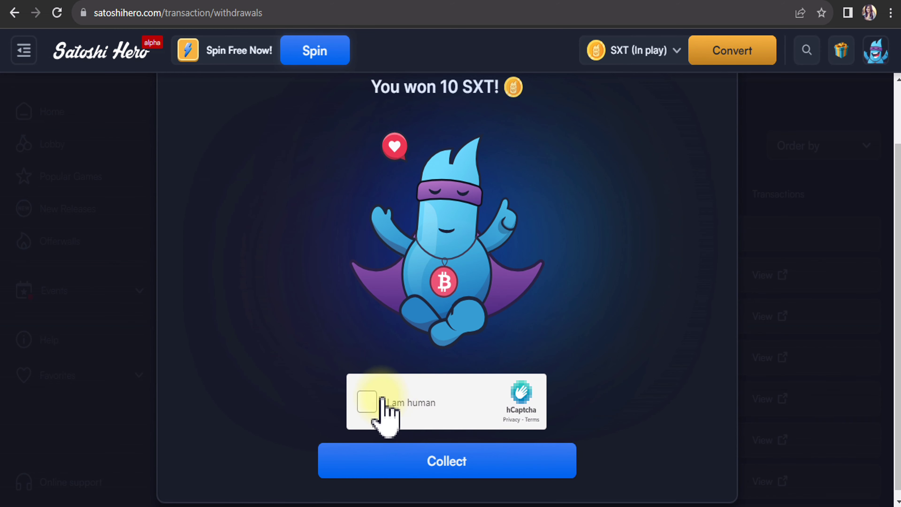
{"action": "left_click", "coordinate": [417, 409]}
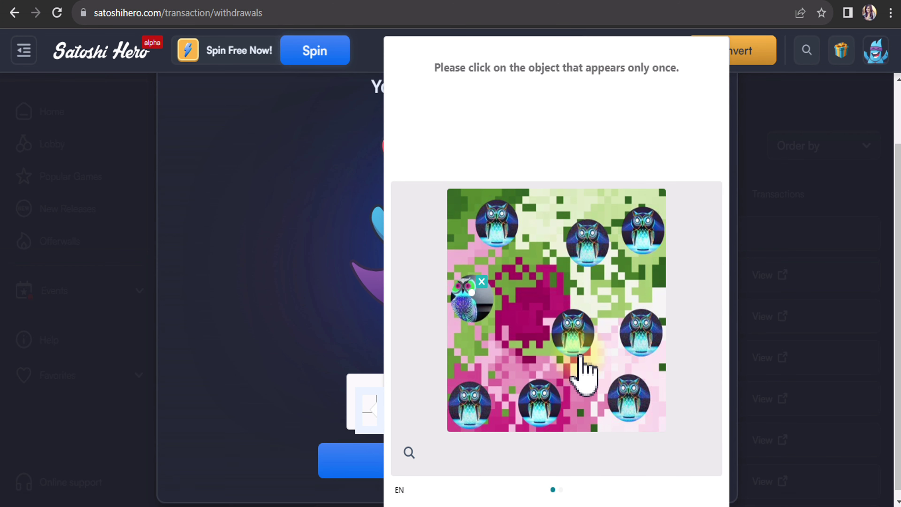
{"action": "key", "text": "ctrl+minus"}
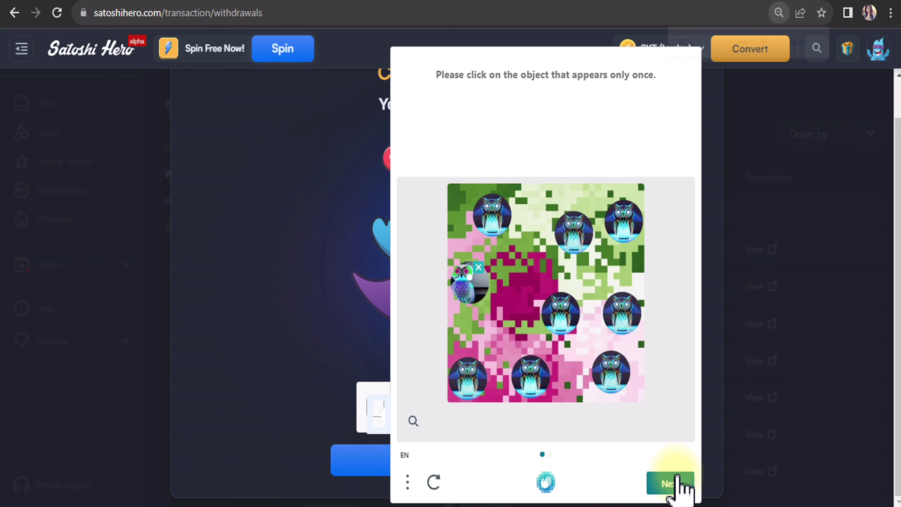
{"action": "left_click", "coordinate": [672, 479]}
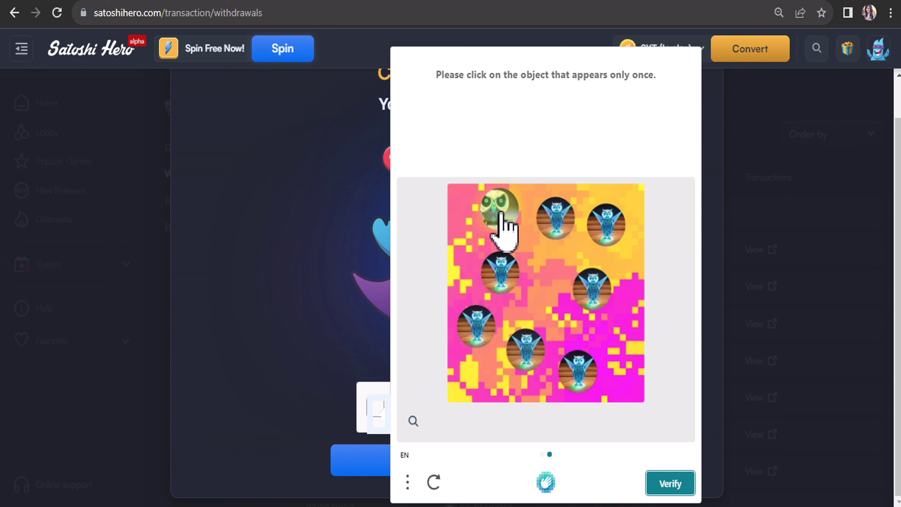
{"action": "left_click", "coordinate": [496, 209]}
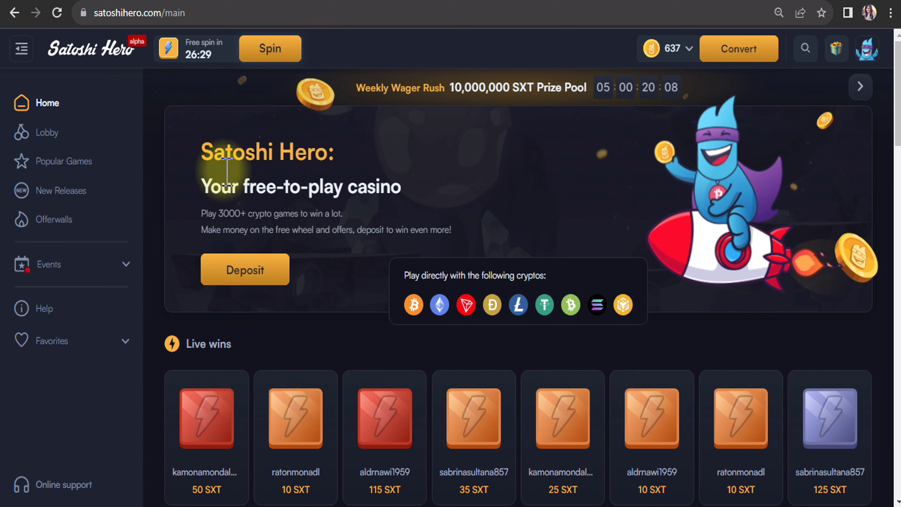
{"action": "left_click", "coordinate": [257, 54]}
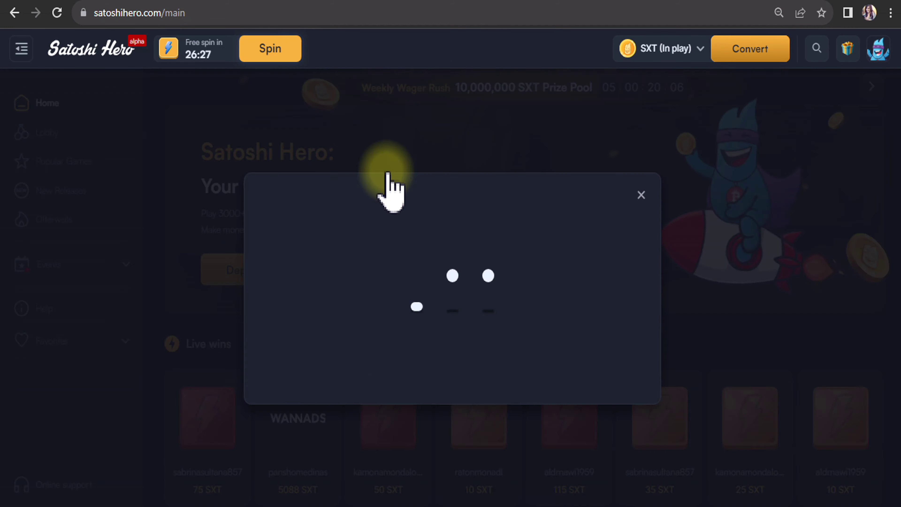
{"action": "key", "text": "ctrl+0"}
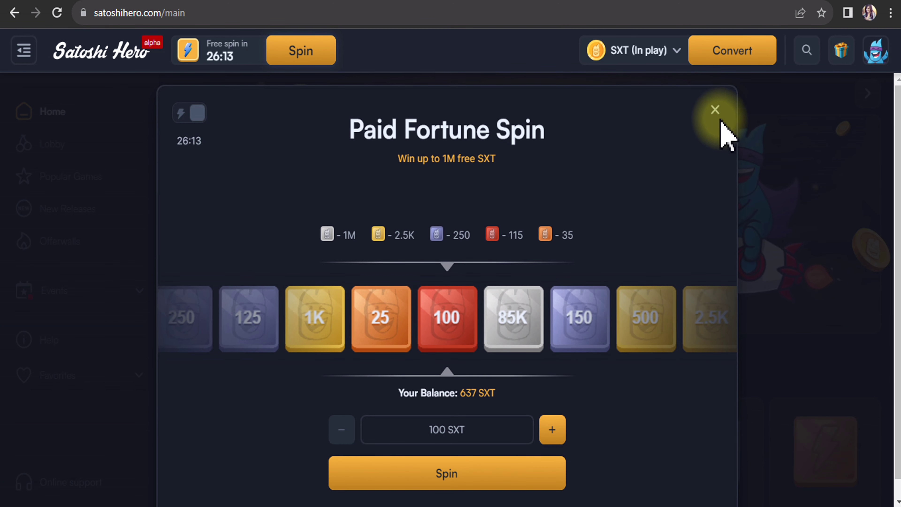
{"action": "left_click", "coordinate": [714, 108]}
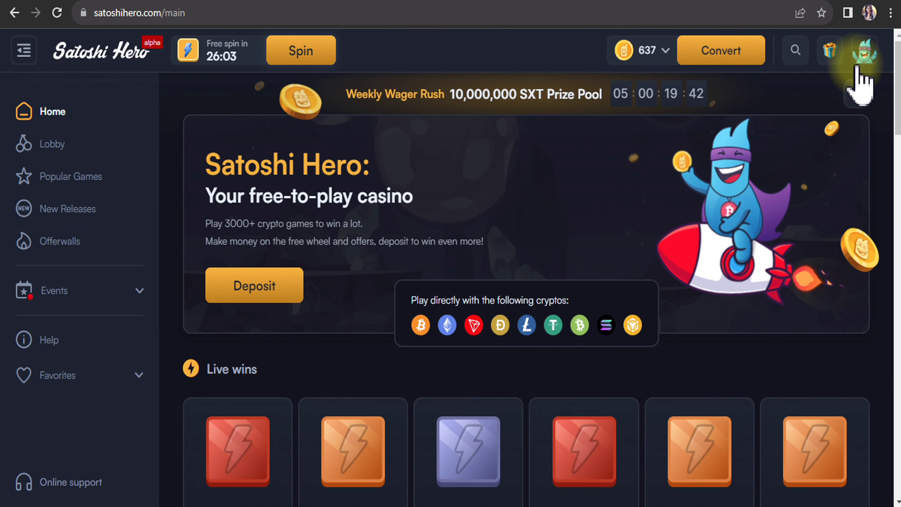
- Highlight the 01/10/2023 withdrawal of 17.99601398 marked Completed in the Withdrawals history
{"action": "left_click", "coordinate": [865, 53]}
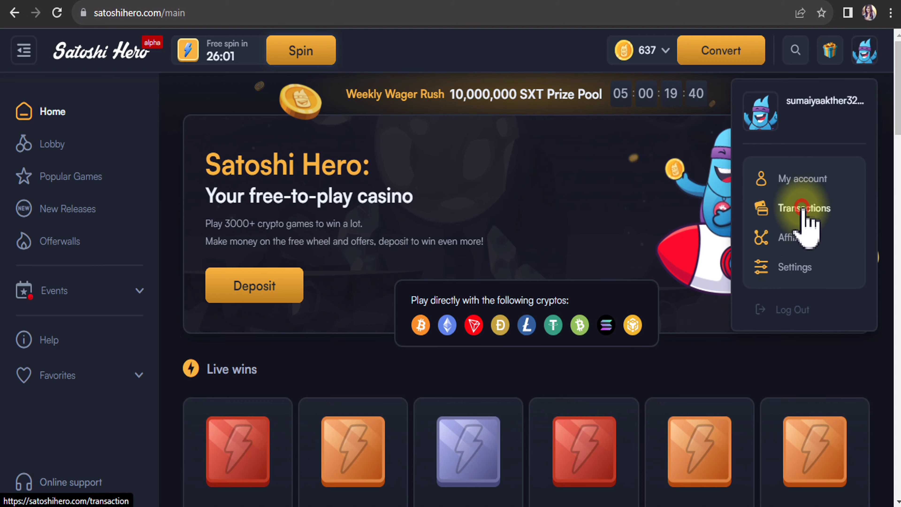
{"action": "left_click", "coordinate": [802, 221]}
{"action": "left_click", "coordinate": [204, 191]}
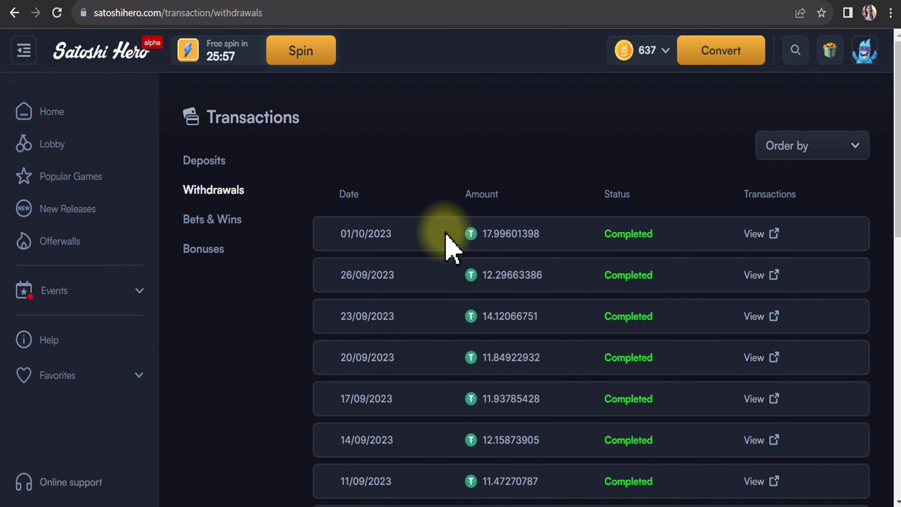
{"action": "left_click_drag", "start_coordinate": [445, 234], "coordinate": [551, 238]}
{"action": "left_click_drag", "start_coordinate": [343, 232], "coordinate": [780, 254]}
{"action": "left_click", "coordinate": [561, 246]}
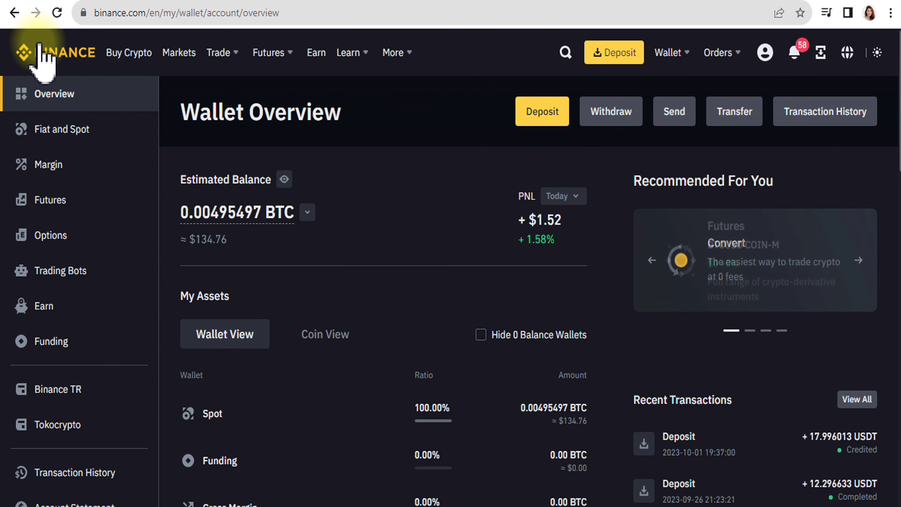
{"action": "left_click", "coordinate": [57, 50]}
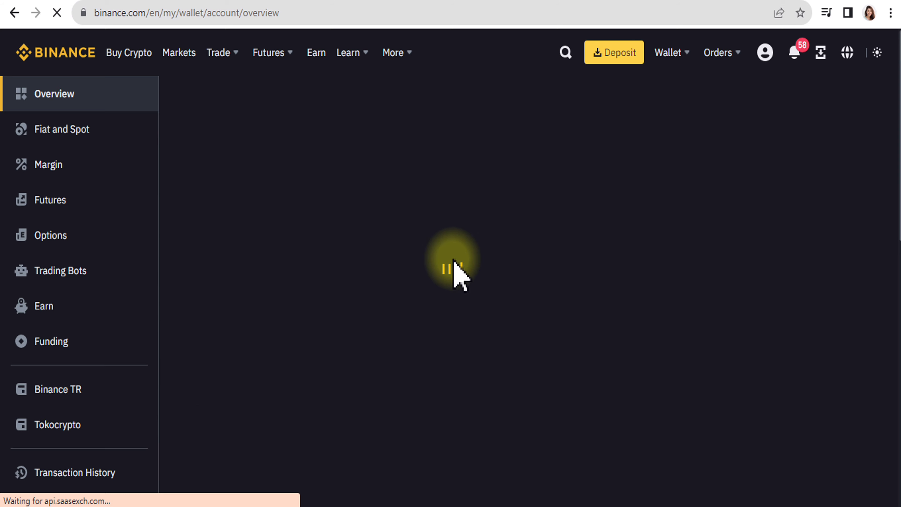
- Check that the latest Recent Transactions deposit shows +17.996013 USDT credited
{"action": "scroll", "coordinate": [412, 299], "scroll_direction": "down", "scroll_amount": 3}
{"action": "scroll", "coordinate": [412, 302], "scroll_direction": "down", "scroll_amount": 4}
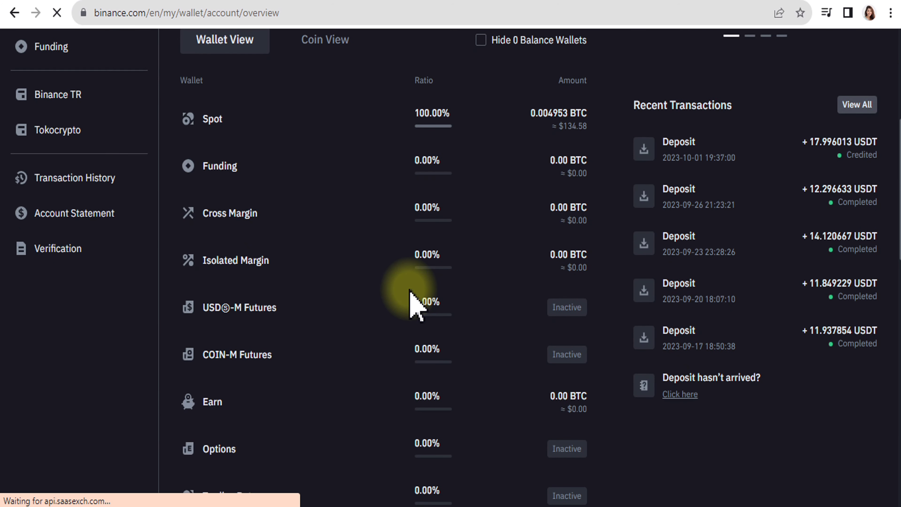
{"action": "scroll", "coordinate": [412, 302], "scroll_direction": "up", "scroll_amount": 6}
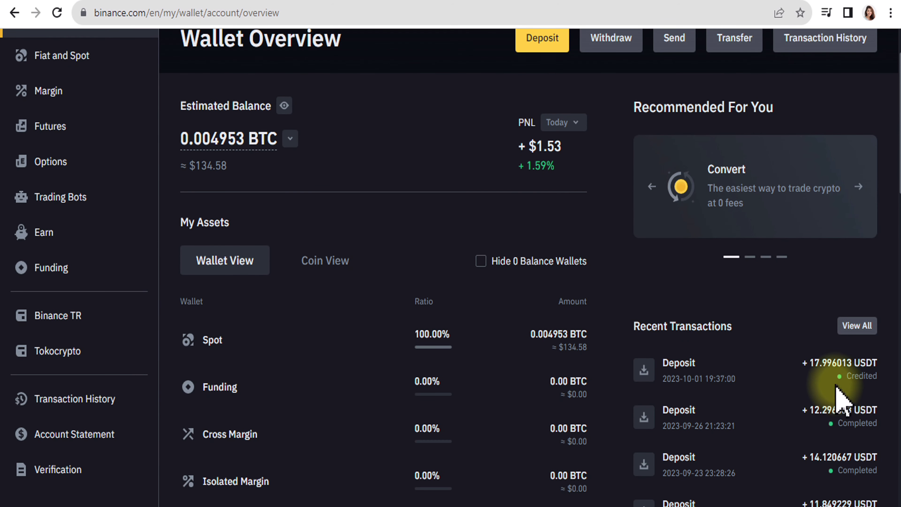
{"action": "scroll", "coordinate": [827, 355], "scroll_direction": "down", "scroll_amount": 2}
{"action": "left_click_drag", "start_coordinate": [660, 290], "coordinate": [885, 302]}
{"action": "left_click", "coordinate": [830, 287]}
{"action": "scroll", "coordinate": [627, 352], "scroll_direction": "down", "scroll_amount": 4}
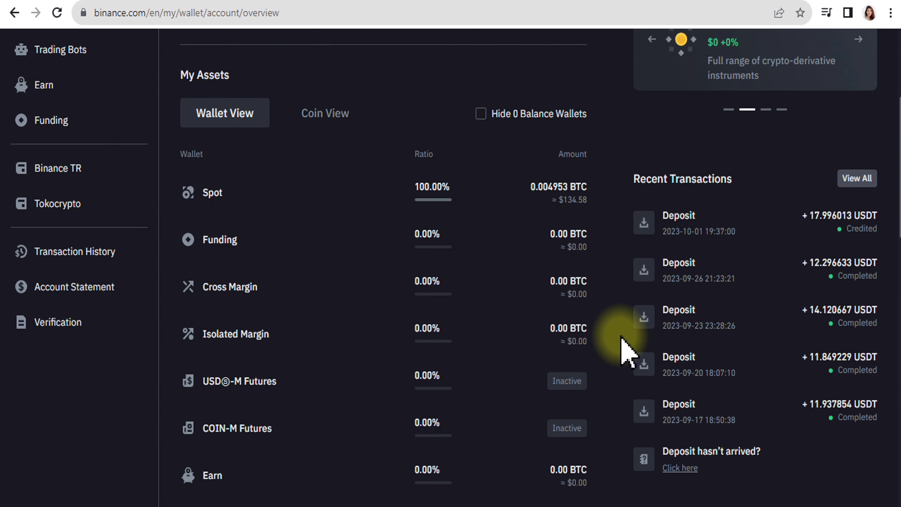
{"action": "scroll", "coordinate": [616, 352], "scroll_direction": "up", "scroll_amount": 8}
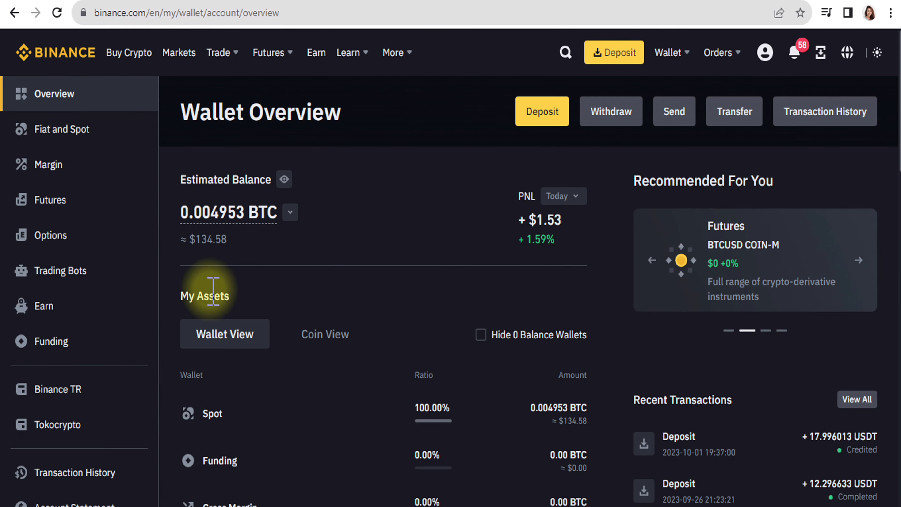
{"action": "scroll", "coordinate": [321, 298], "scroll_direction": "down", "scroll_amount": 8}
{"action": "scroll", "coordinate": [327, 302], "scroll_direction": "up", "scroll_amount": 8}
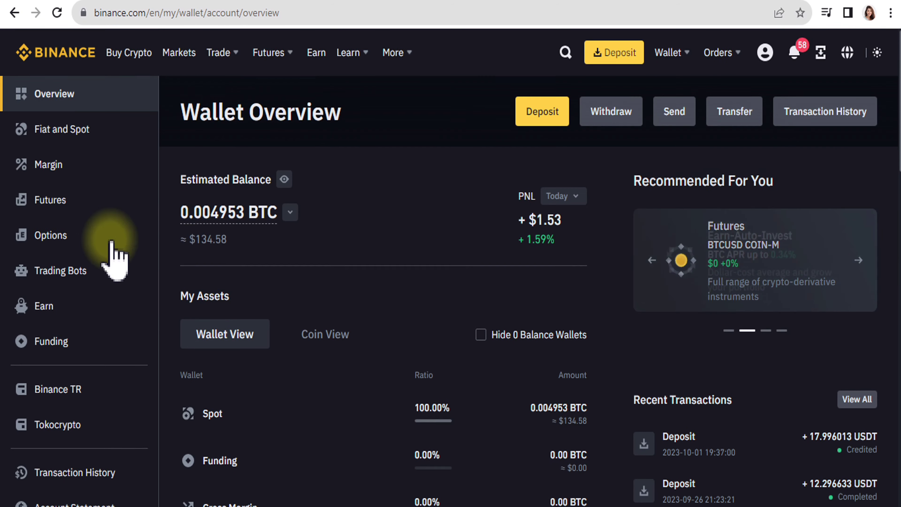
- View the Fiat and Spot balances, where USDT shows 57.48854031
{"action": "left_click", "coordinate": [74, 129]}
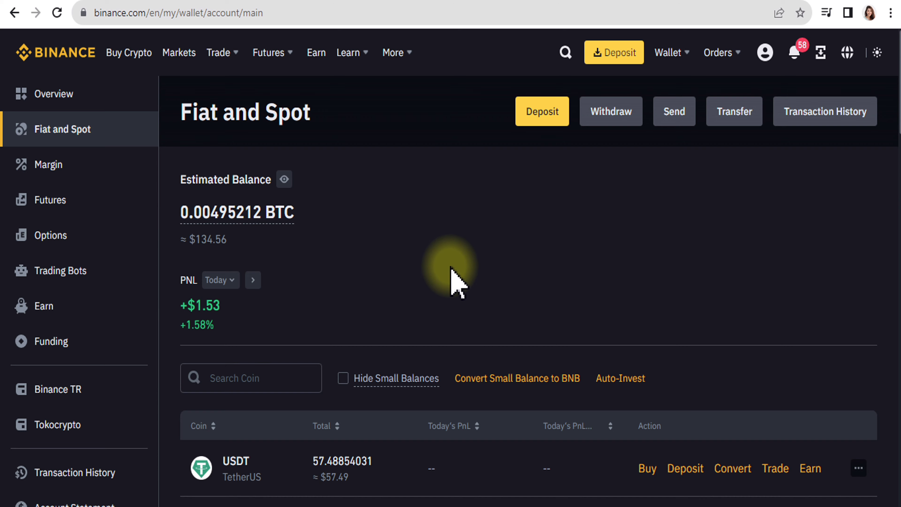
{"action": "scroll", "coordinate": [451, 280], "scroll_direction": "down", "scroll_amount": 5}
{"action": "scroll", "coordinate": [451, 280], "scroll_direction": "down", "scroll_amount": 3}
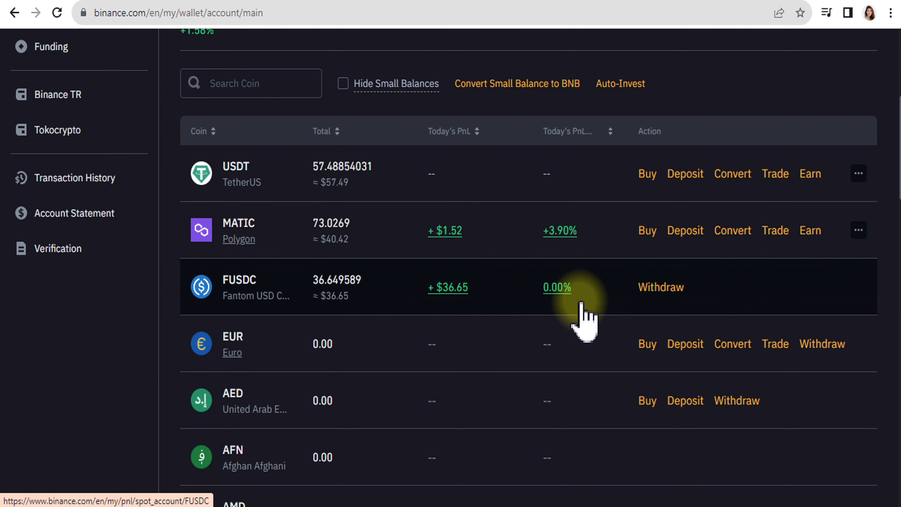
{"action": "scroll", "coordinate": [679, 312], "scroll_direction": "up", "scroll_amount": 8}
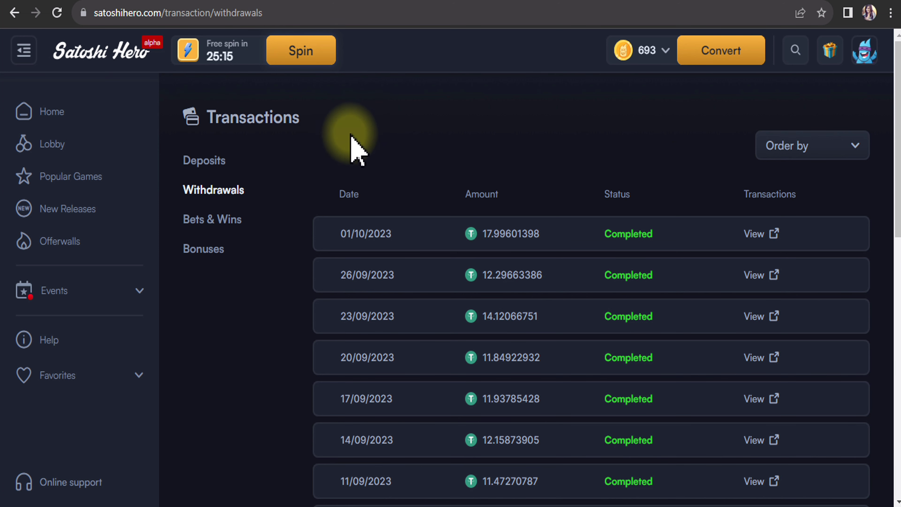
- Highlight the 17.99601398 USDT withdrawal amount, then switch to Telegram's Saved Messages
{"action": "left_click_drag", "start_coordinate": [568, 237], "coordinate": [457, 238]}
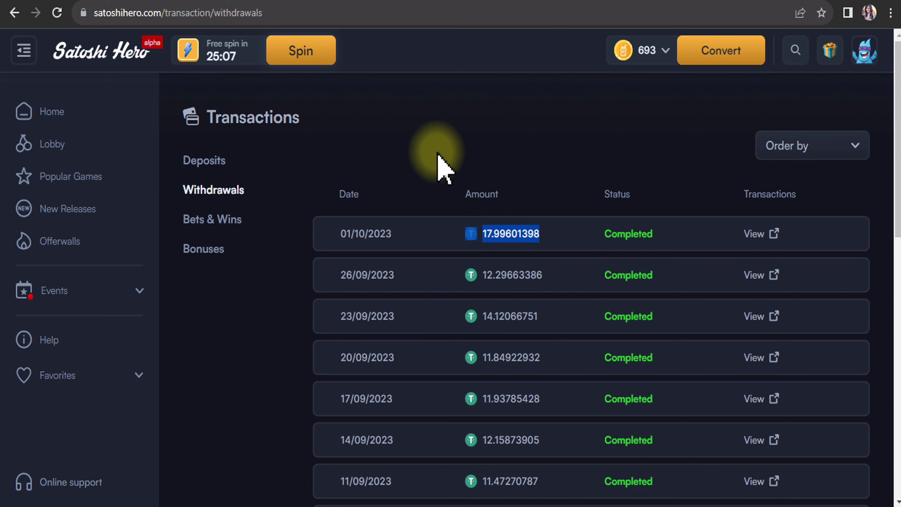
{"action": "key", "text": "alt+Tab"}
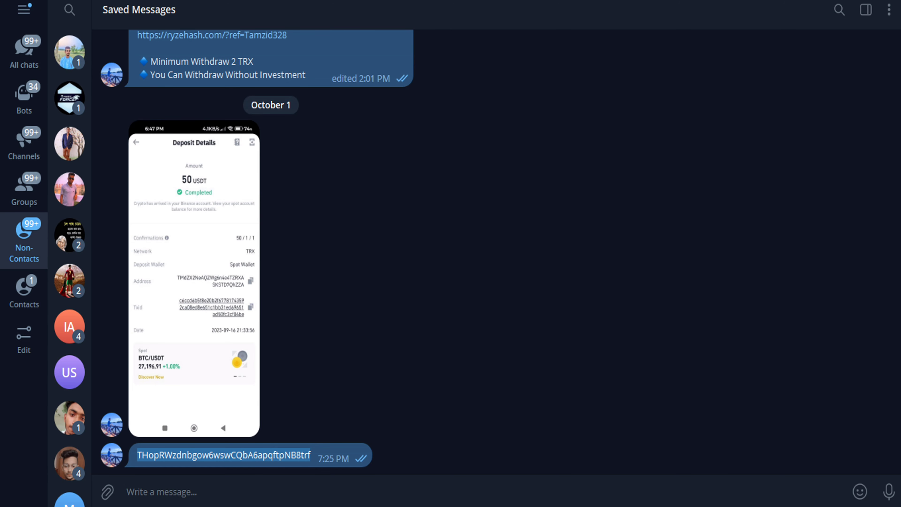
{"action": "key", "text": "alt+Tab"}
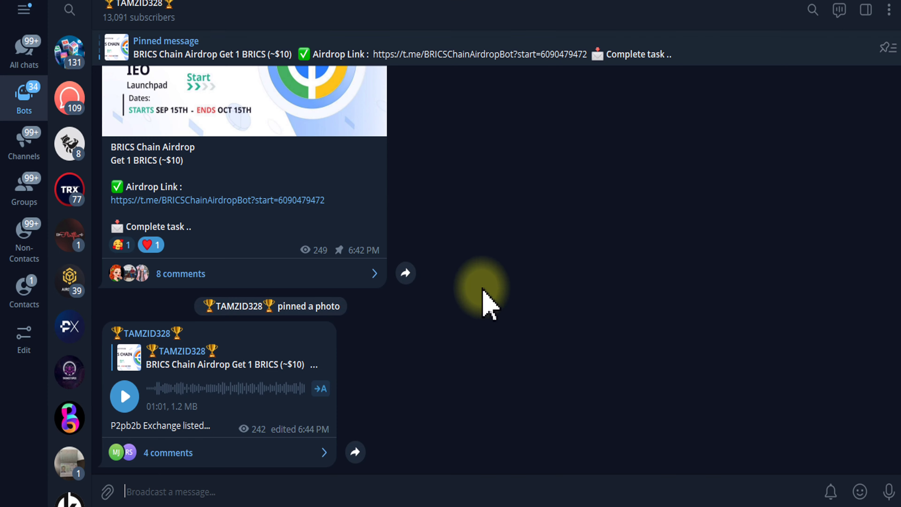